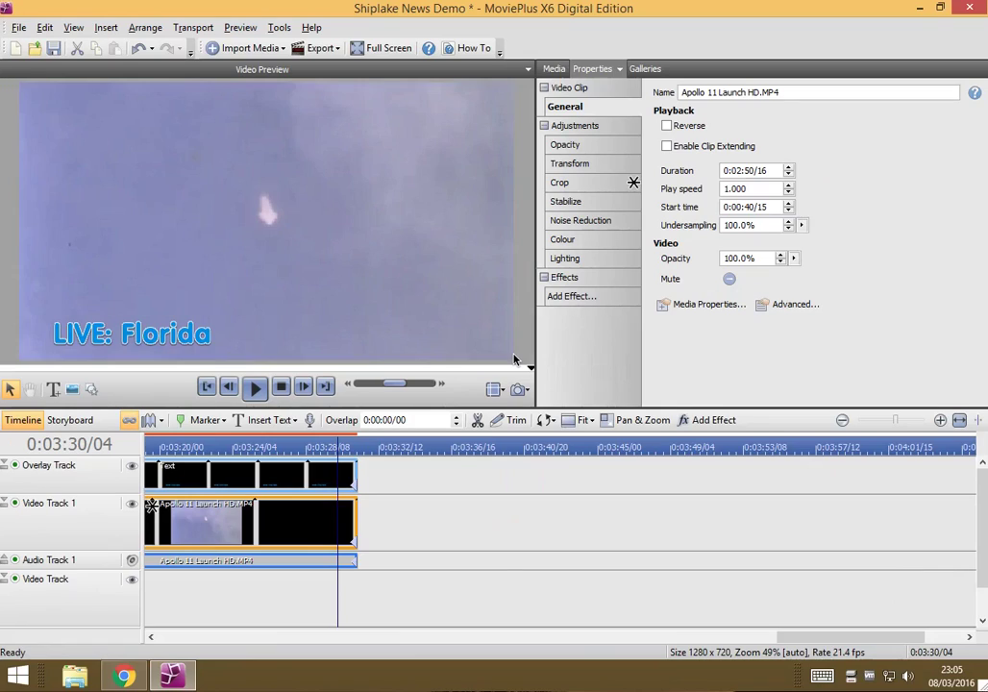
Show the Media tab's imported clips and check the 50+ Green Screen Effects Pack file info.
left_click(552, 69)
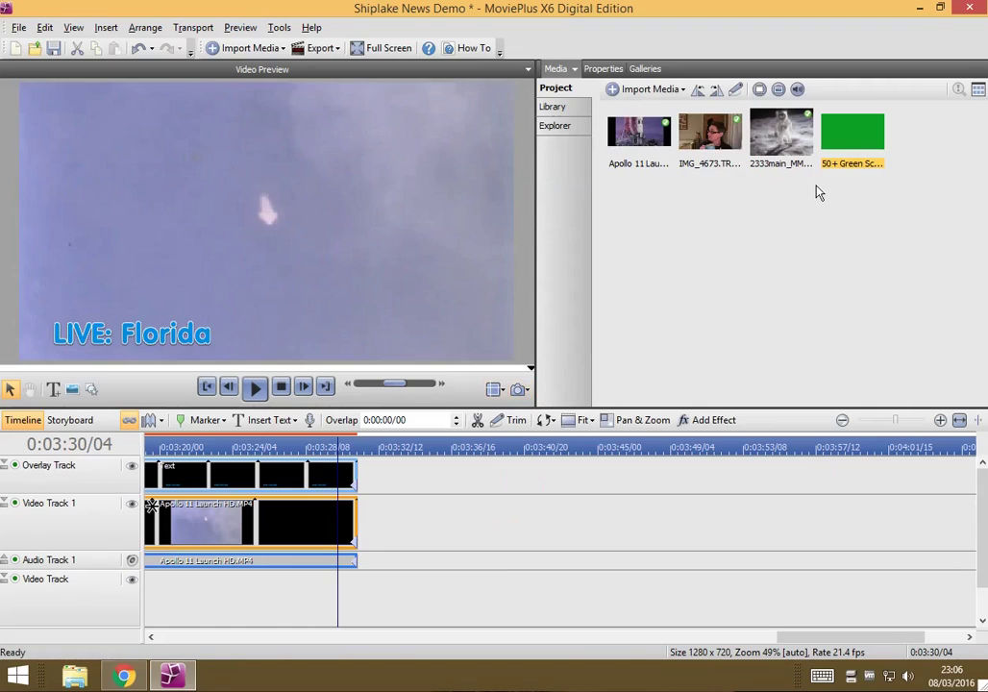
mouse_move(852, 140)
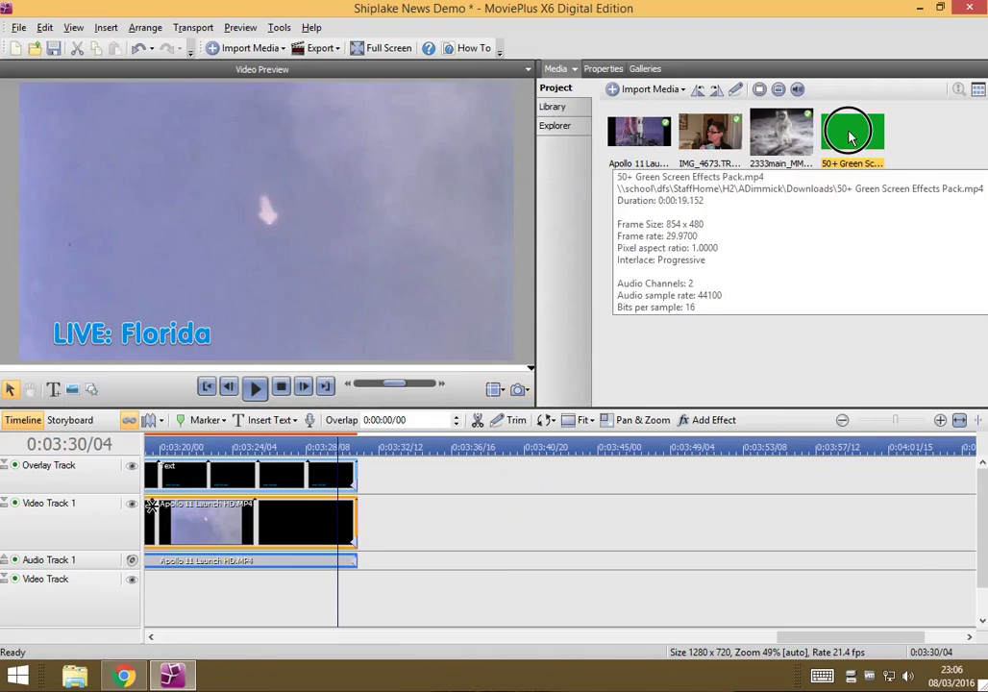
Place the 50+ Green Screen clip on Video Track 1 after the Apollo 11 clip.
left_click_drag(849, 152, 836, 182)
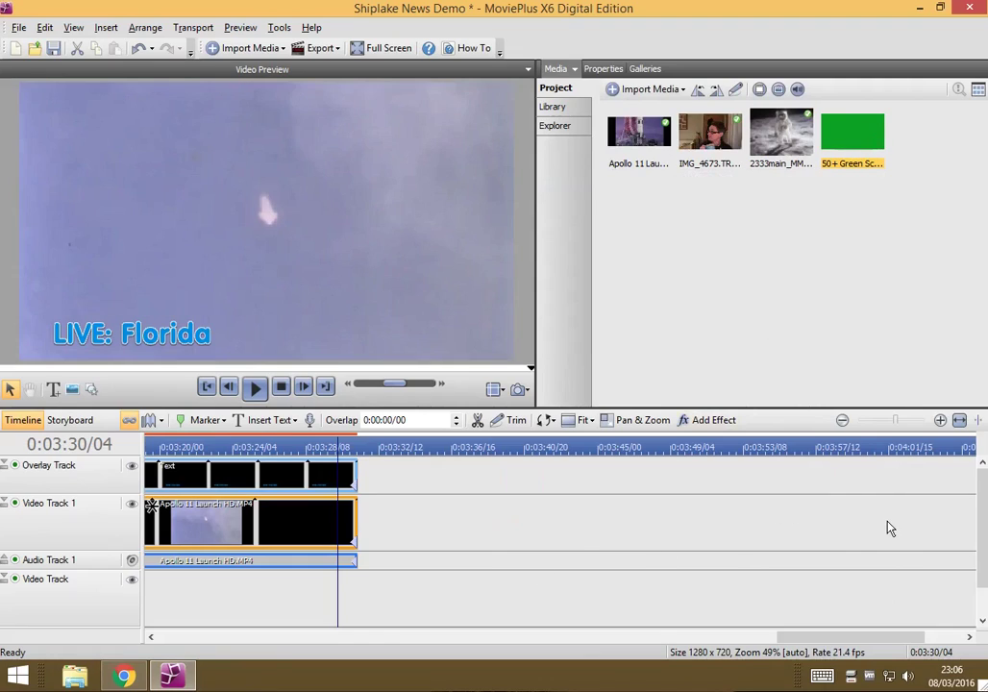
left_click_drag(982, 509, 979, 528)
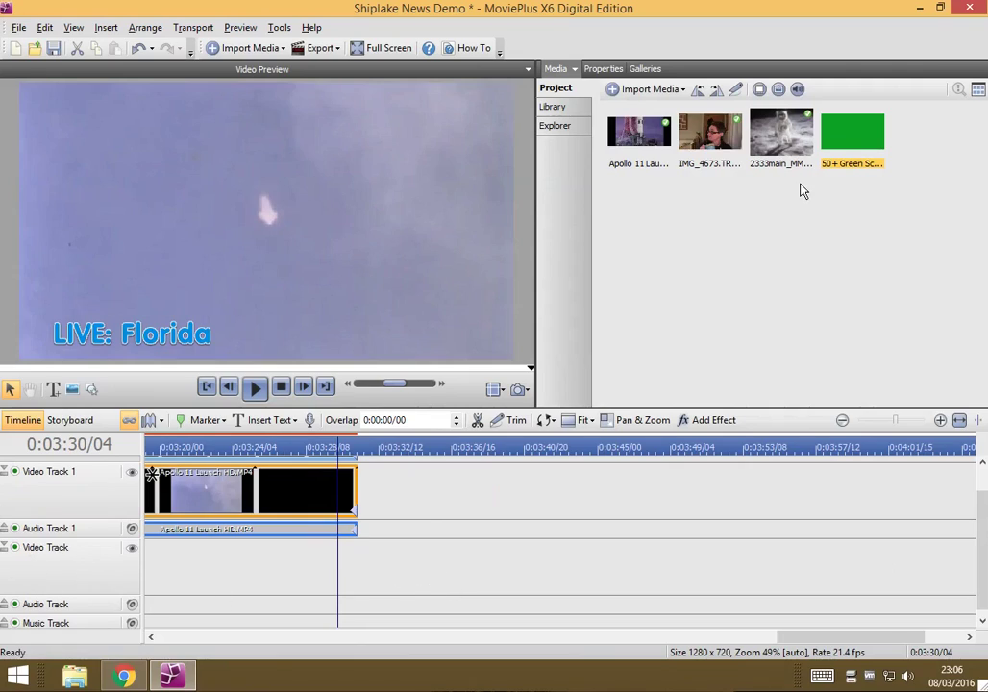
left_click_drag(850, 136, 386, 486)
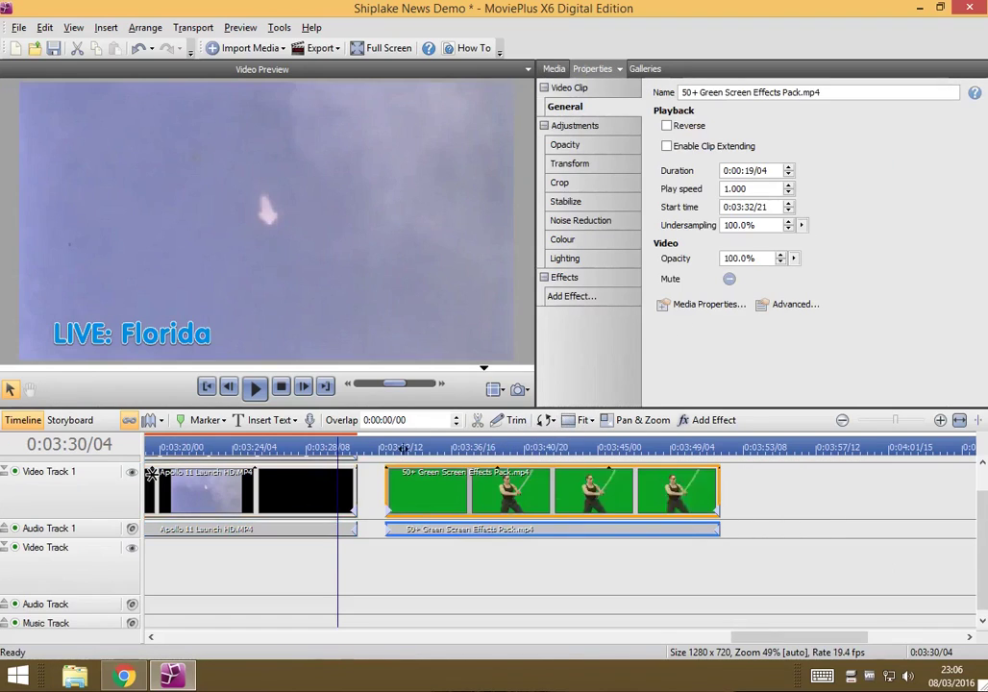
Preview the green screen clip from the playhead, then stop playback.
left_click(404, 447)
left_click(255, 386)
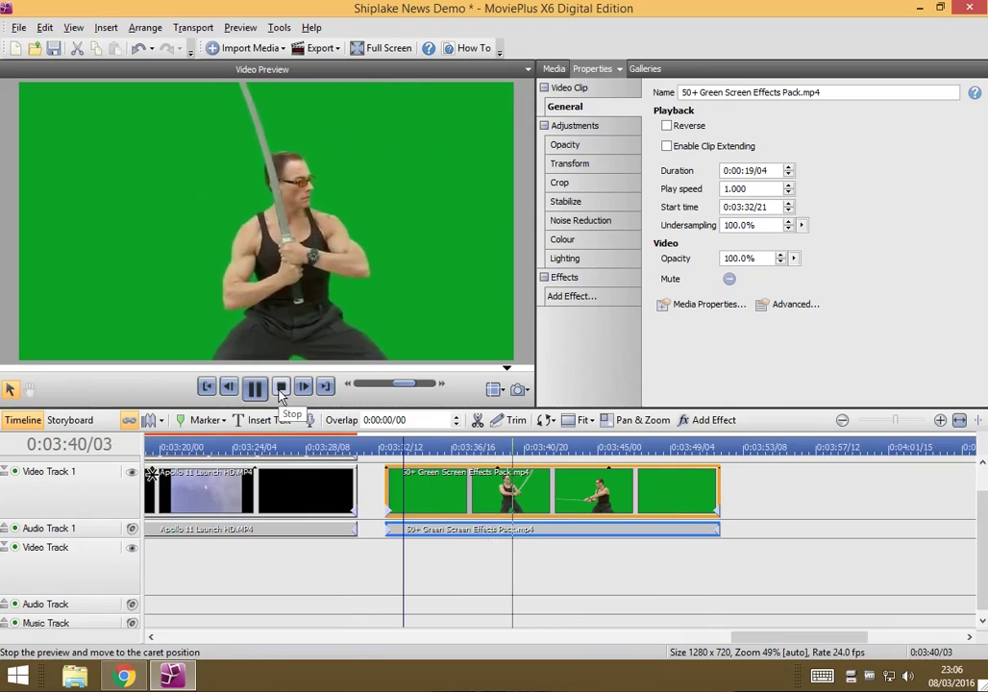
left_click(279, 394)
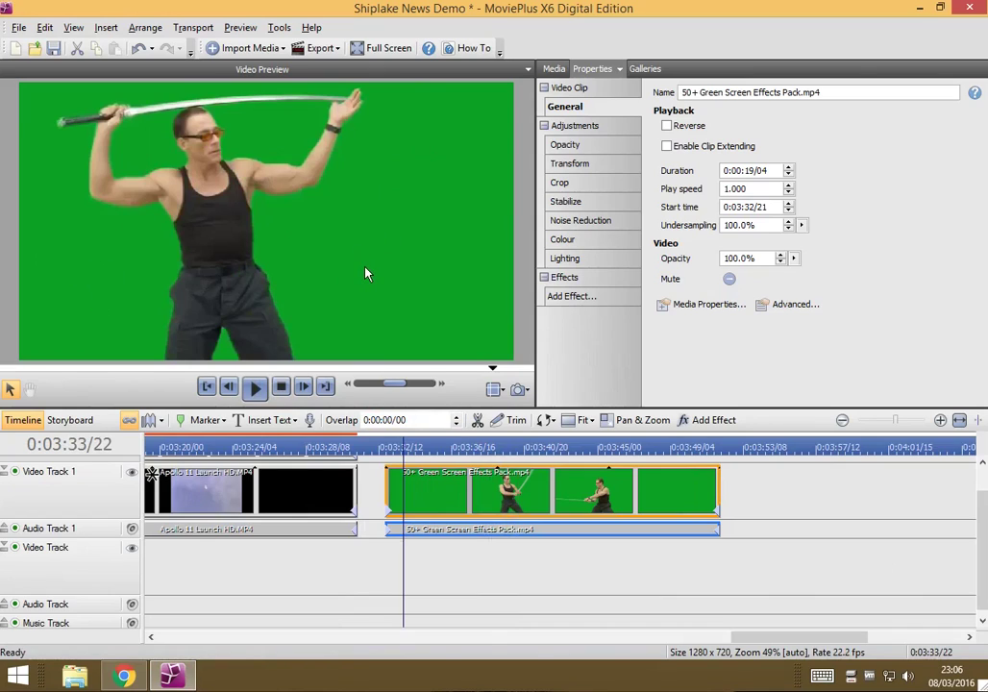
Open the Battle of Grochów 1831 painting from the 'battle' image results and save it to Downloads.
left_click(124, 675)
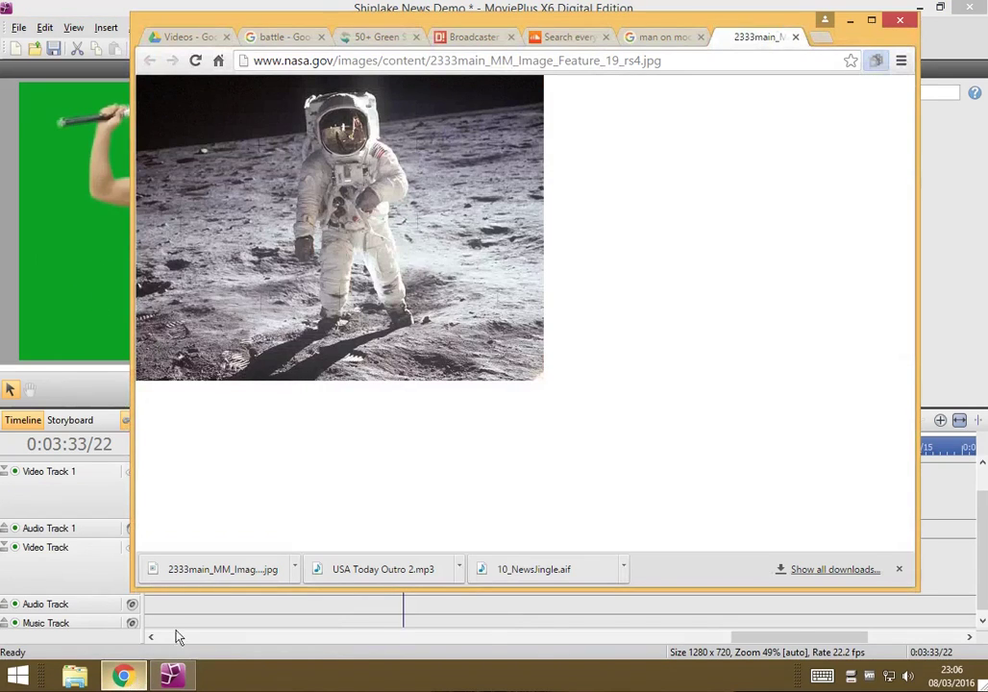
left_click(276, 38)
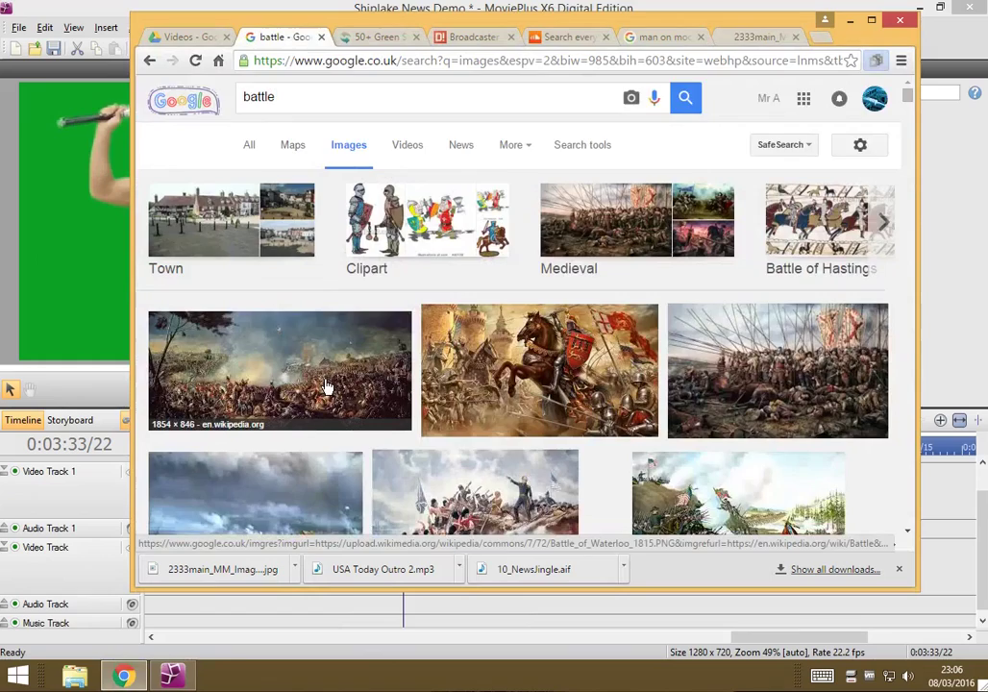
scroll(327, 386, "down", 10)
scroll(327, 387, "up", 8)
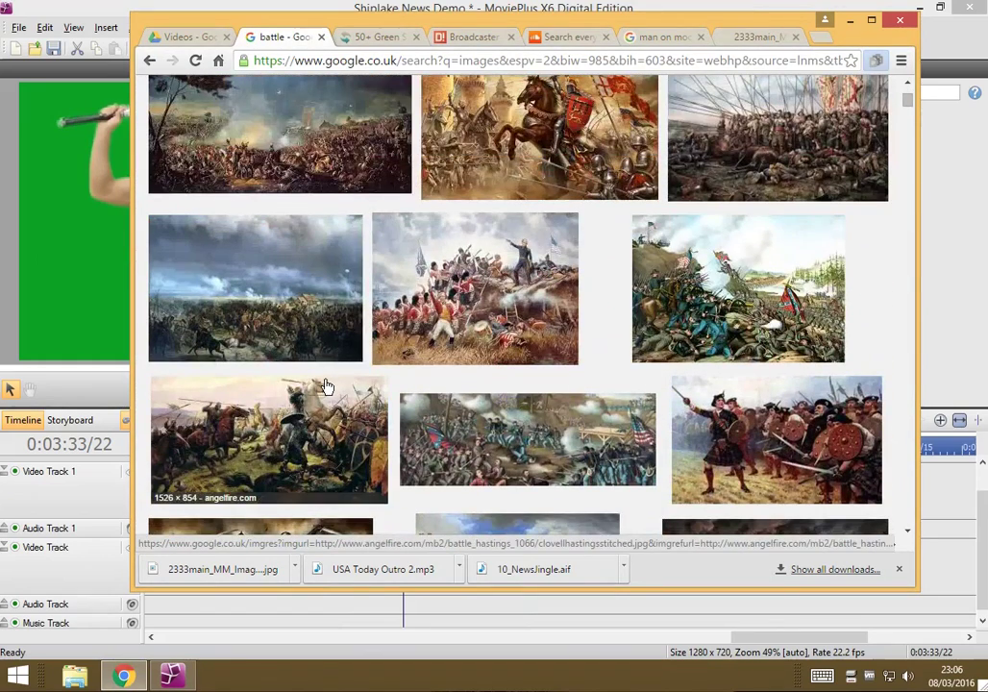
scroll(326, 387, "up", 1)
left_click(281, 371)
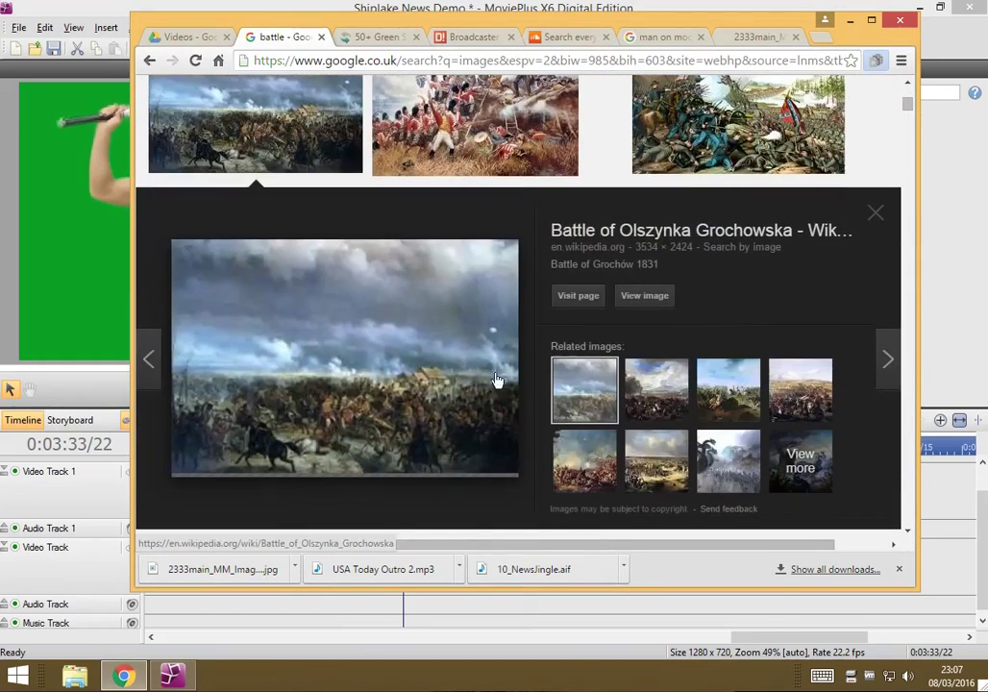
left_click(643, 297)
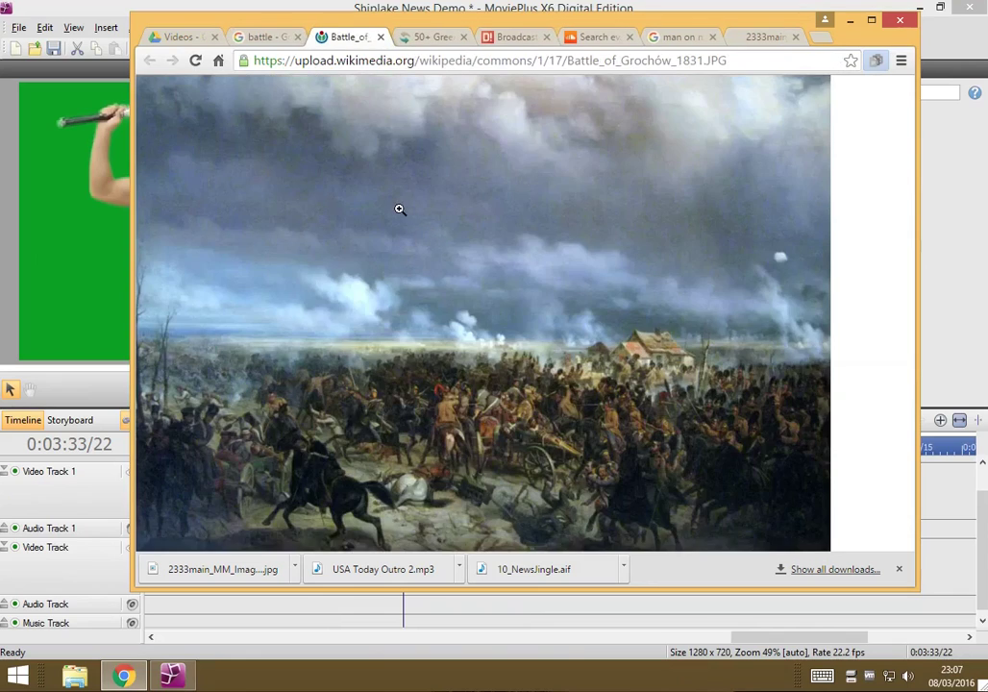
right_click(400, 209)
left_click(460, 242)
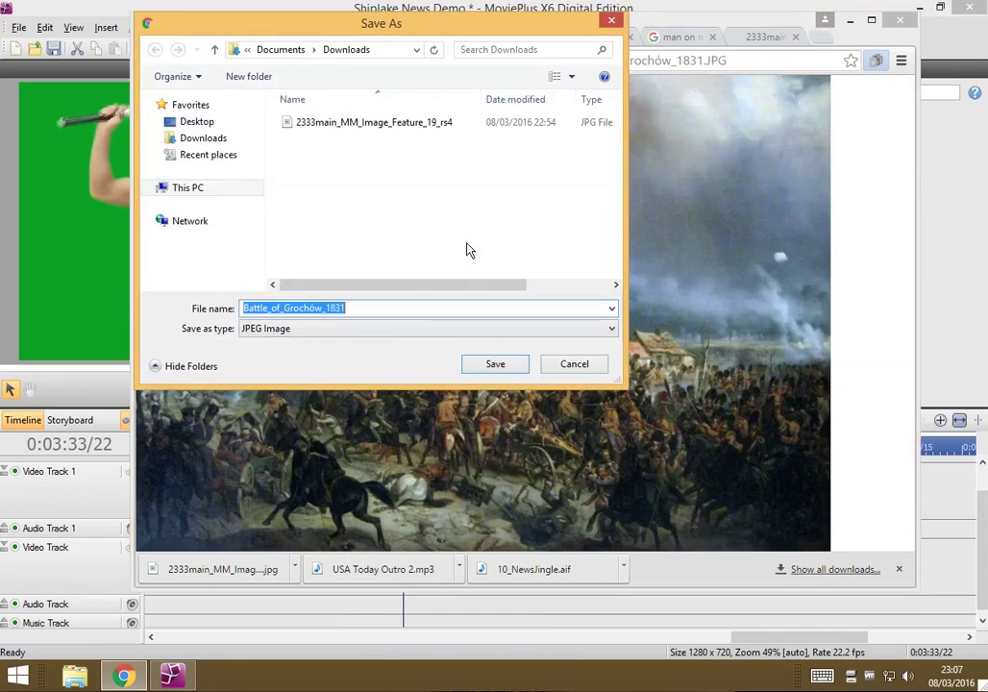
left_click(492, 364)
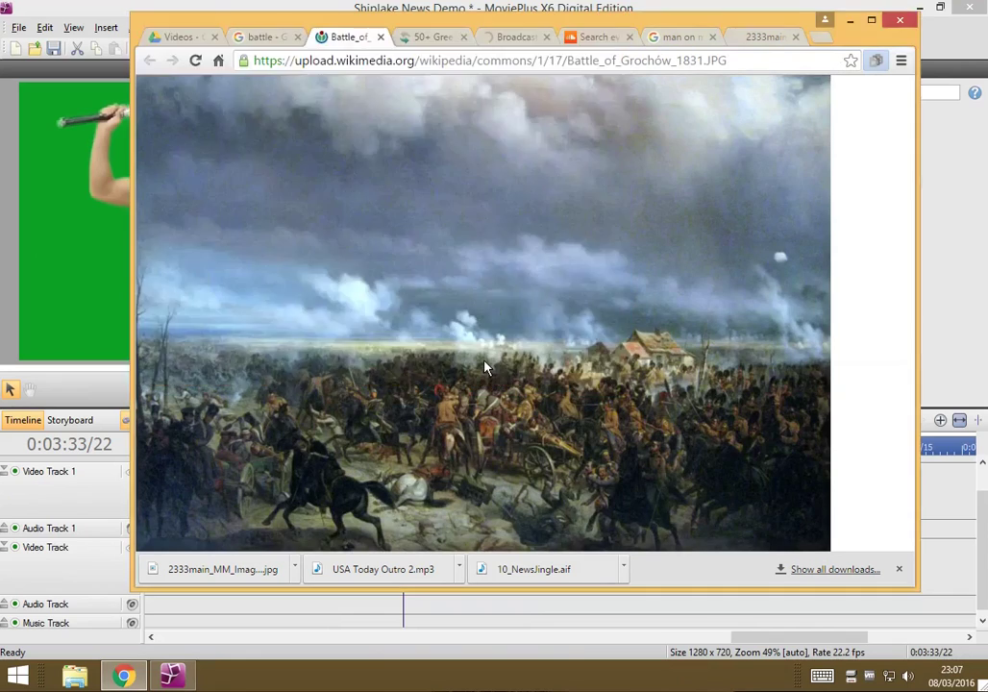
Import the Battle_of_Grochów_1831 JPG into the project media library.
left_click(933, 287)
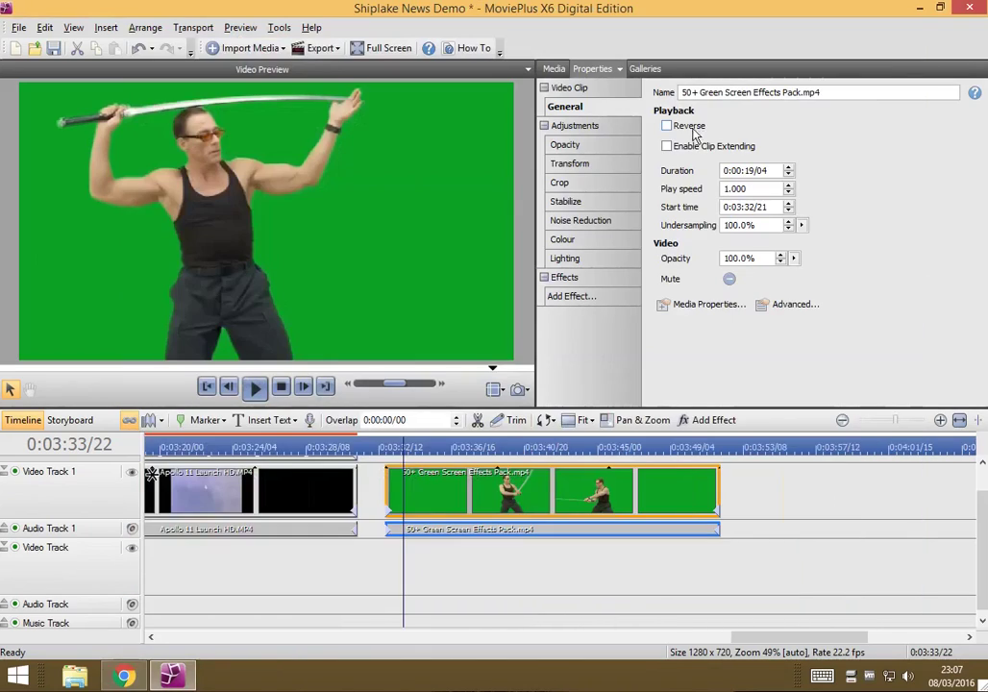
left_click(546, 70)
left_click(624, 88)
left_click(638, 106)
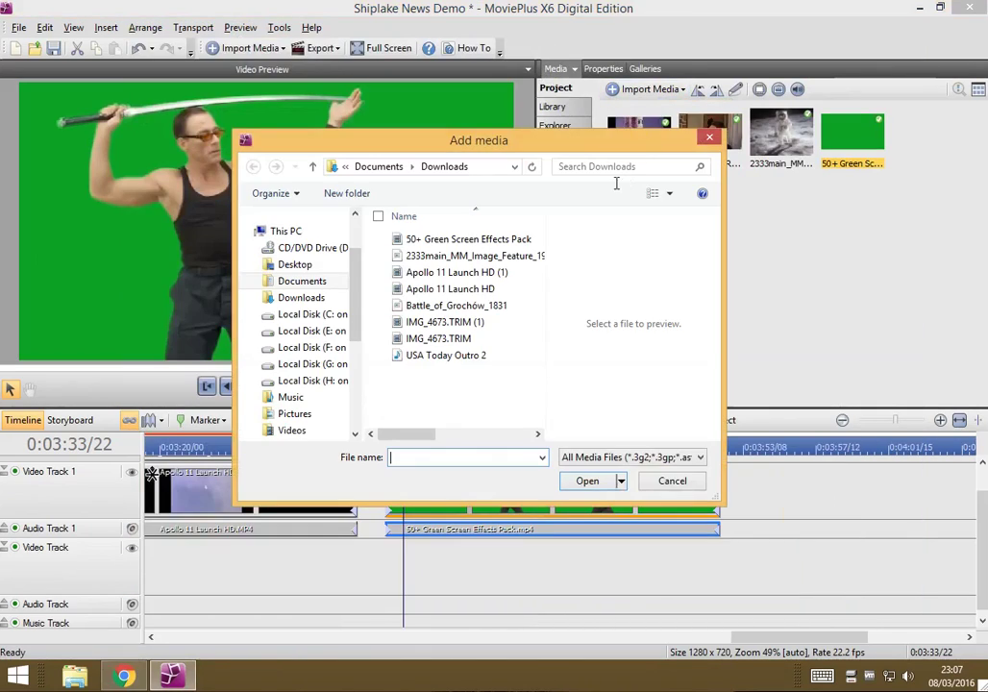
double_click(399, 305)
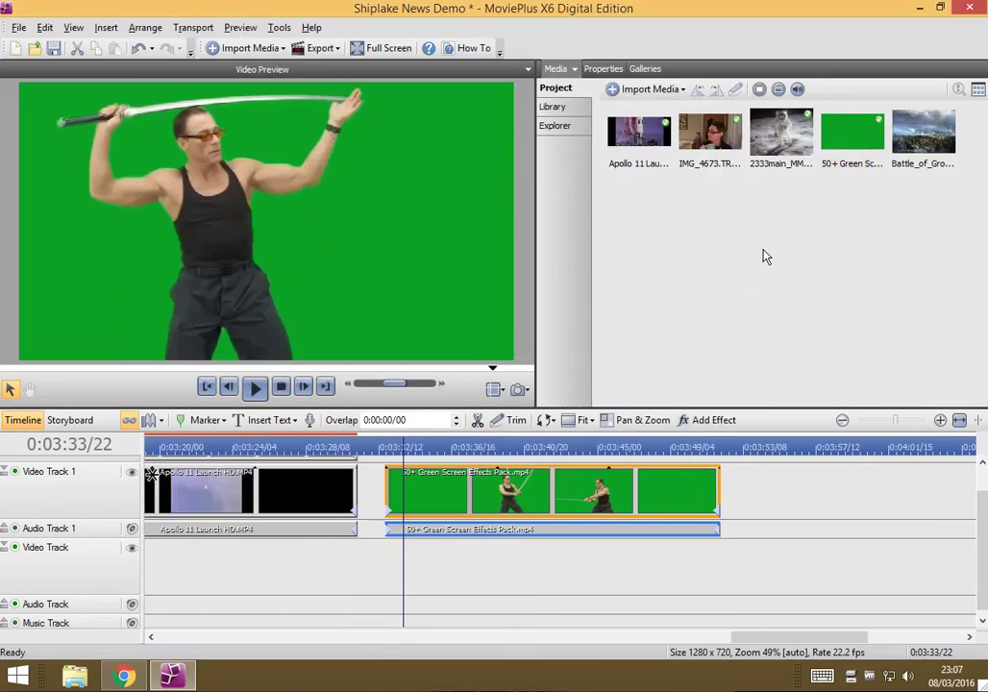
Lay the battle image on the empty lower Video Track, stretched to the green clip's end (0:00:19/02).
left_click(921, 130)
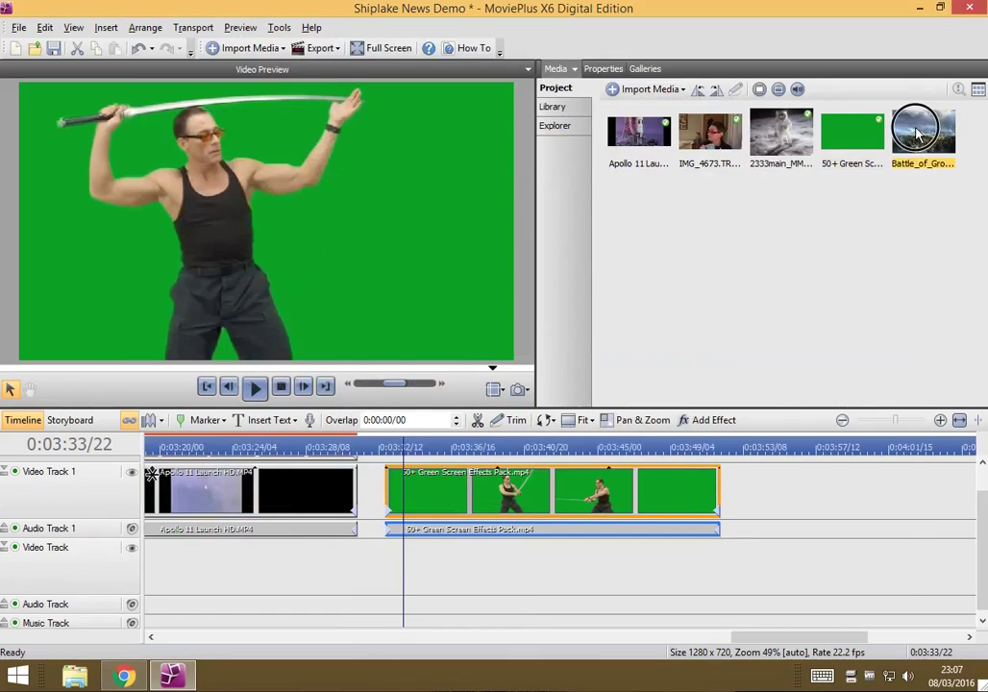
left_click_drag(806, 325, 388, 577)
left_click_drag(470, 571, 719, 562)
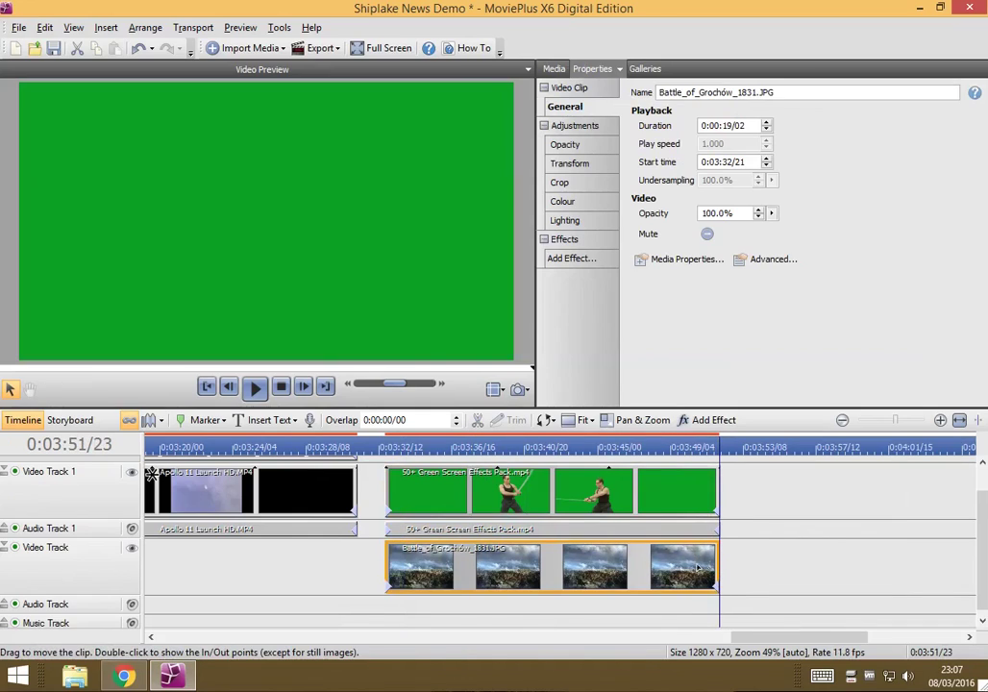
Add a Chroma Key effect to the green-screen clip, sampling its green backdrop as the key colour.
left_click(460, 447)
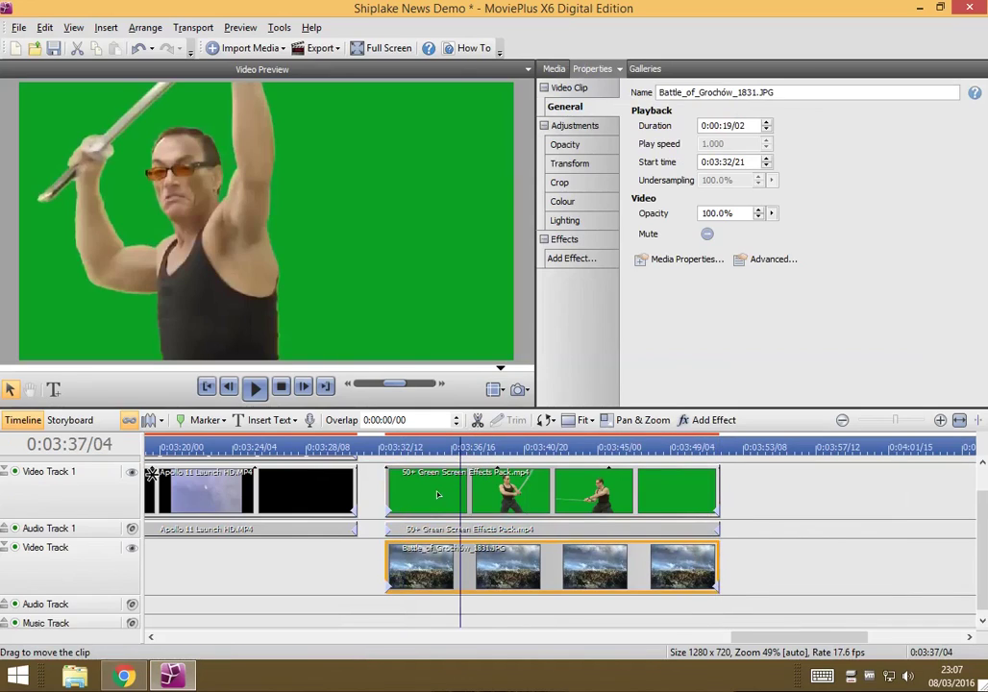
left_click(430, 496)
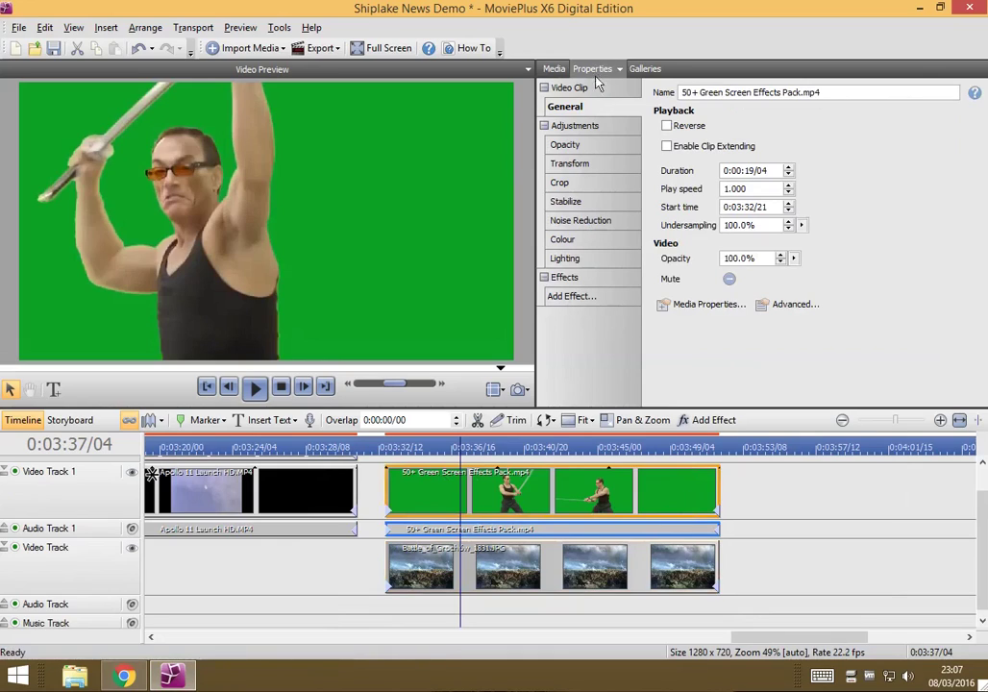
left_click(568, 299)
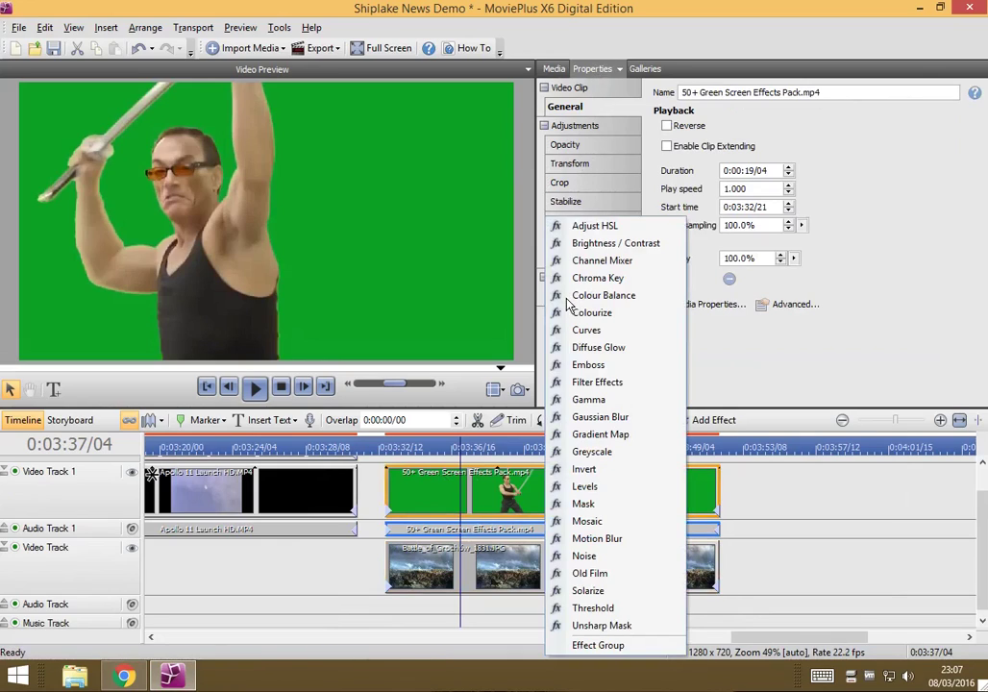
left_click(625, 281)
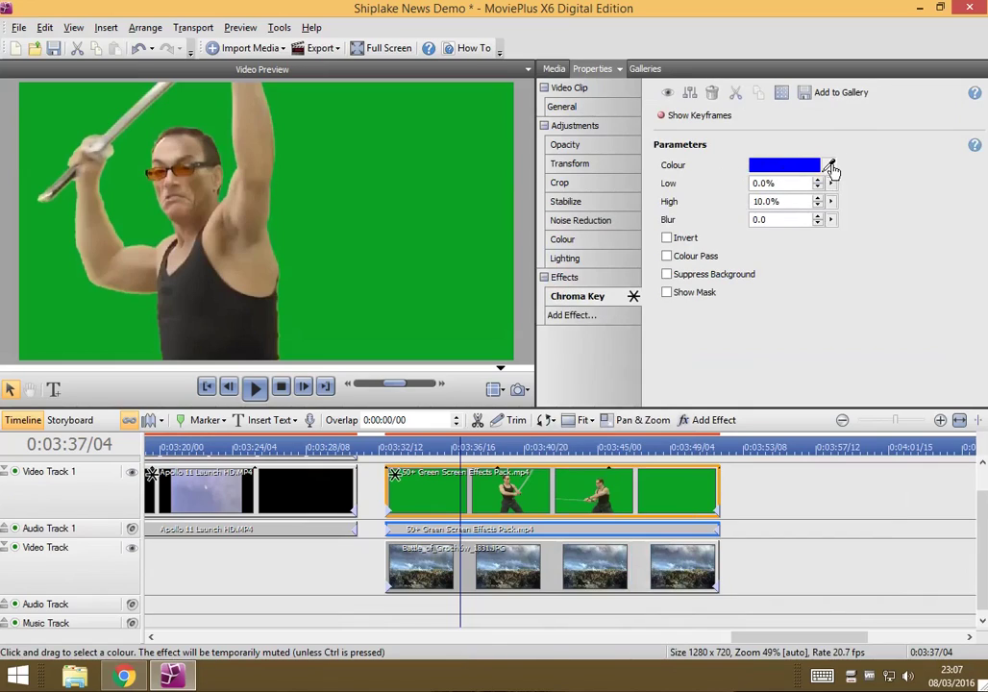
left_click_drag(832, 169, 364, 174)
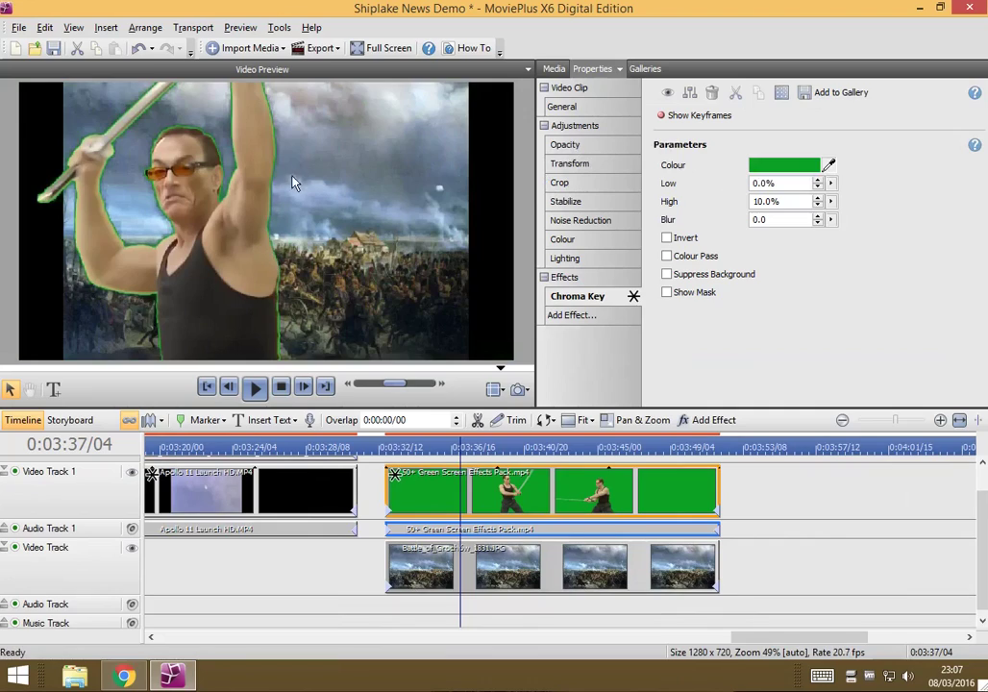
Turn on Suppress Background, raise Blur to 3.5, and toggle Invert on and back off.
left_click(727, 279)
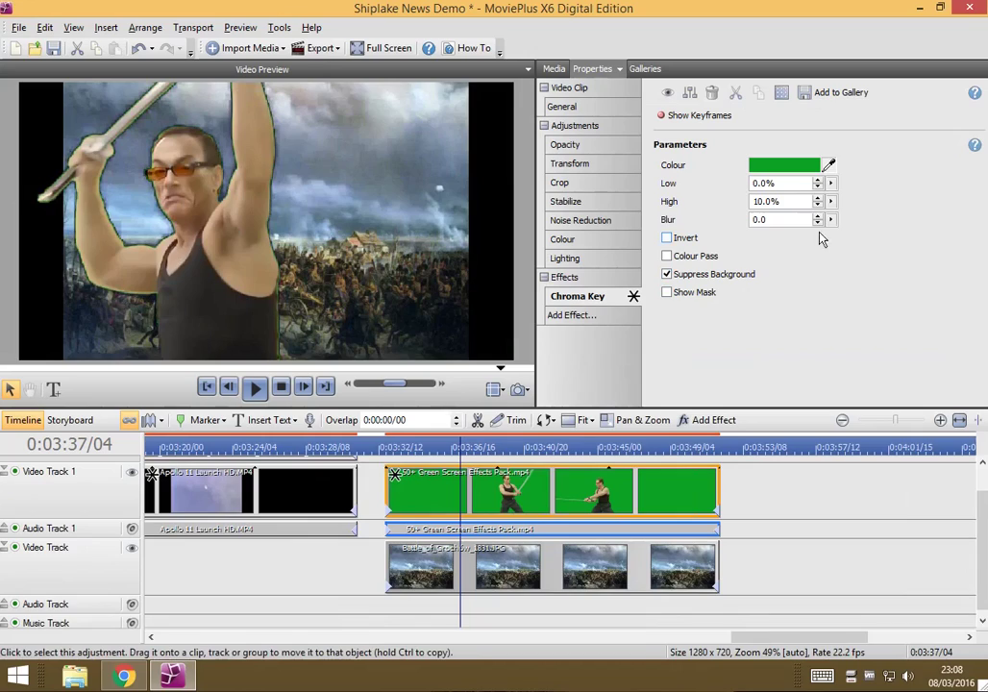
left_click_drag(832, 224, 871, 241)
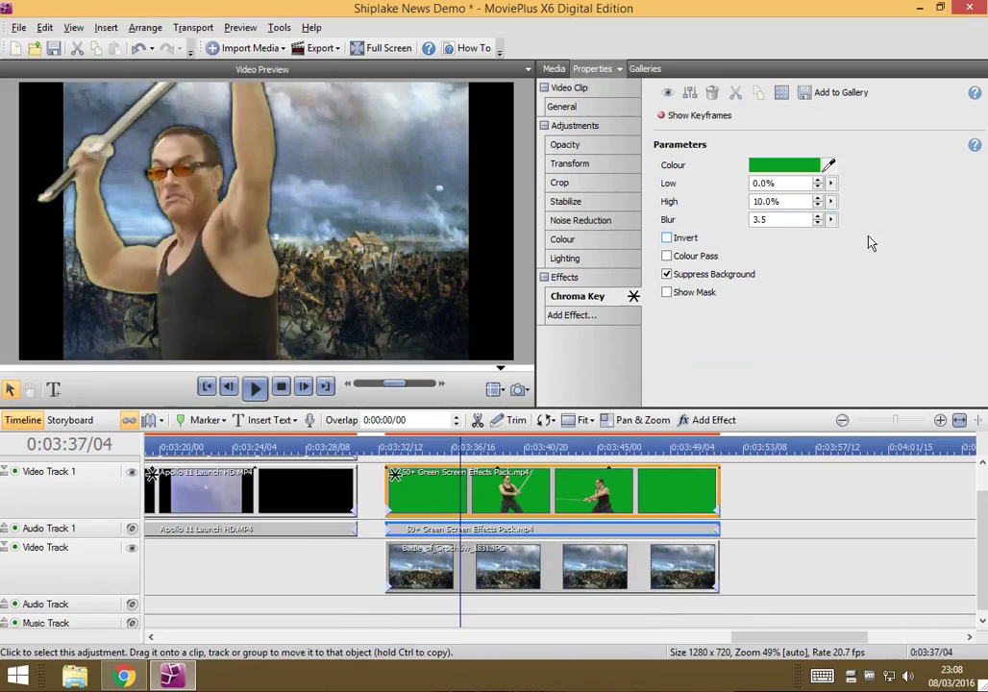
left_click(858, 246)
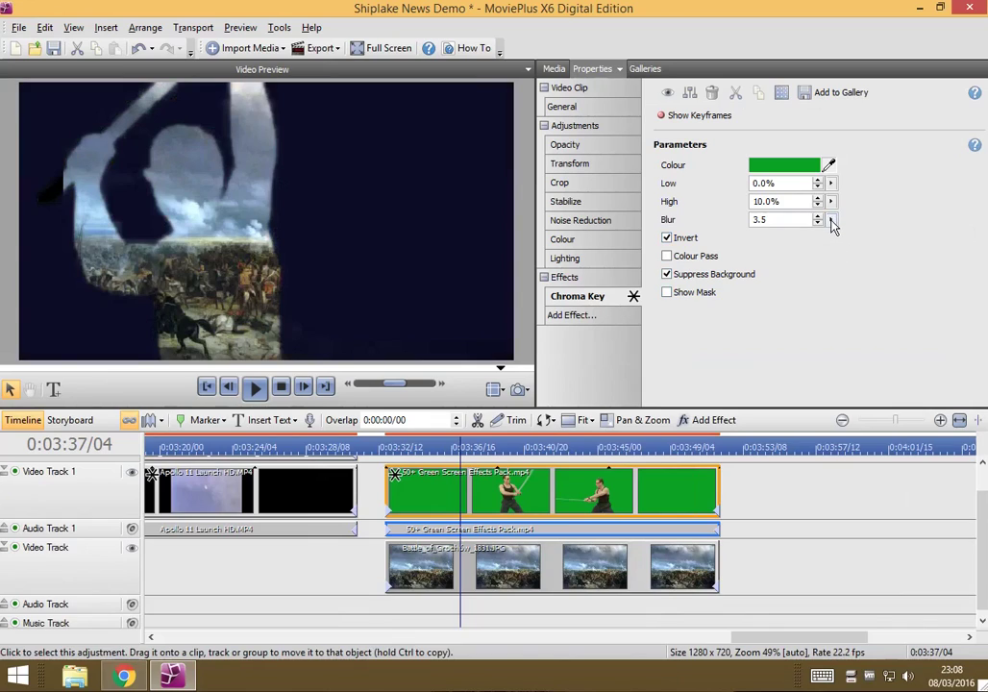
left_click(667, 237)
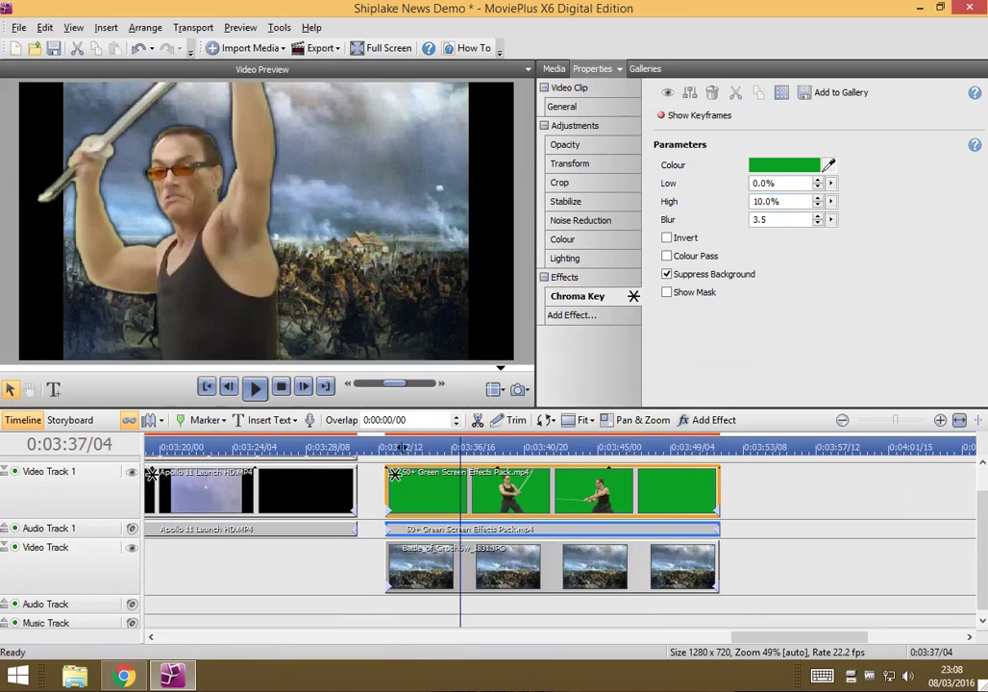
Preview the keyed composite from the clip start, then select the Battle_of_Grochów image clip.
left_click_drag(460, 448, 387, 448)
left_click(264, 398)
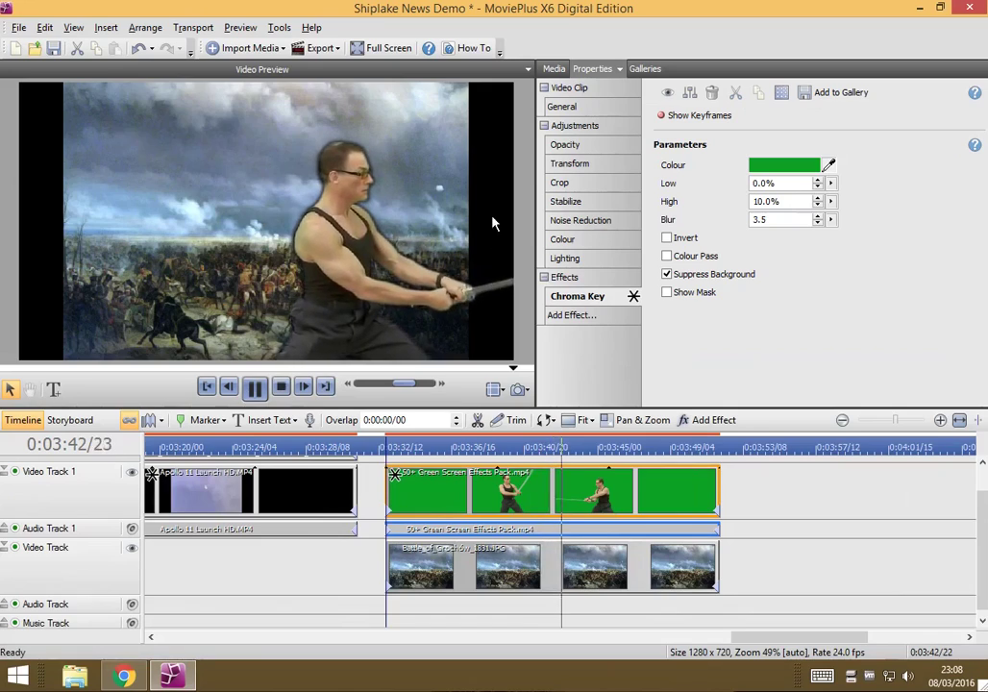
left_click(280, 388)
left_click(504, 567)
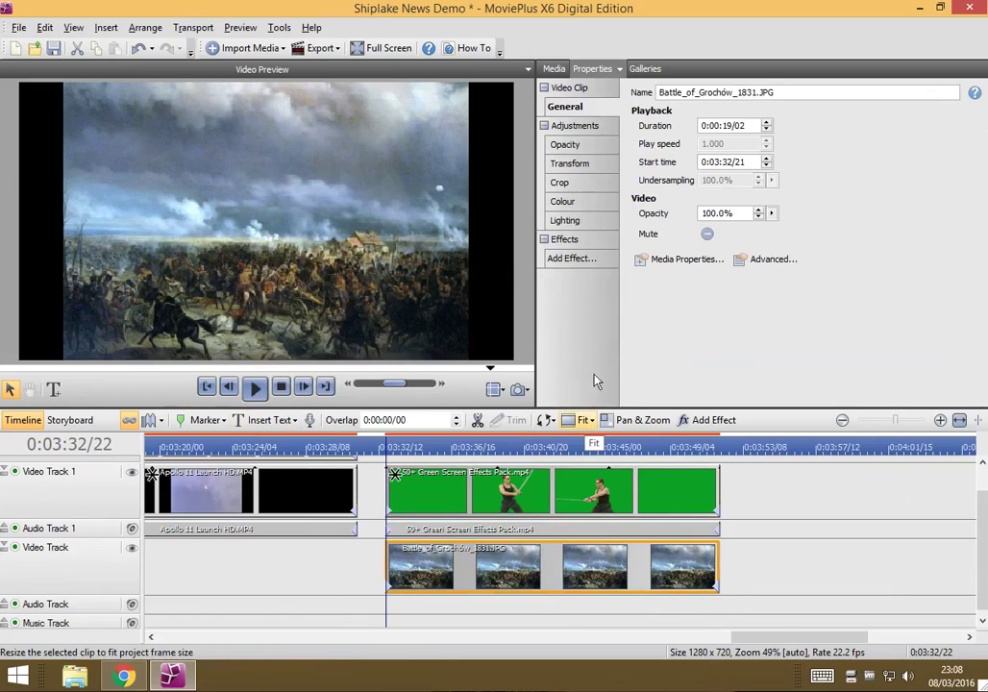
left_click(563, 184)
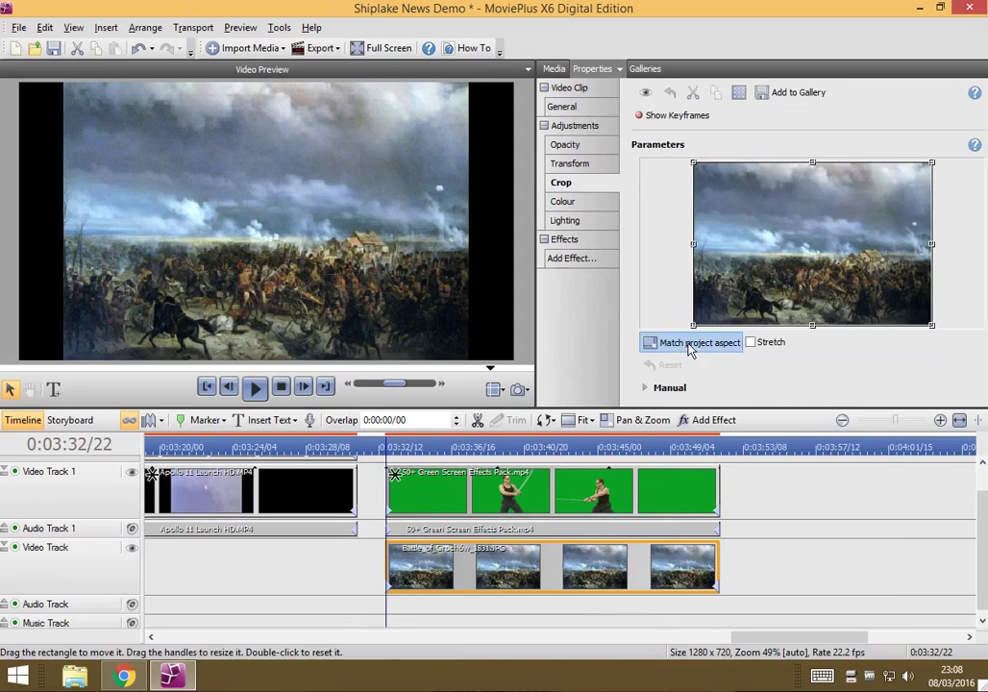
left_click(650, 343)
left_click_drag(788, 269, 787, 277)
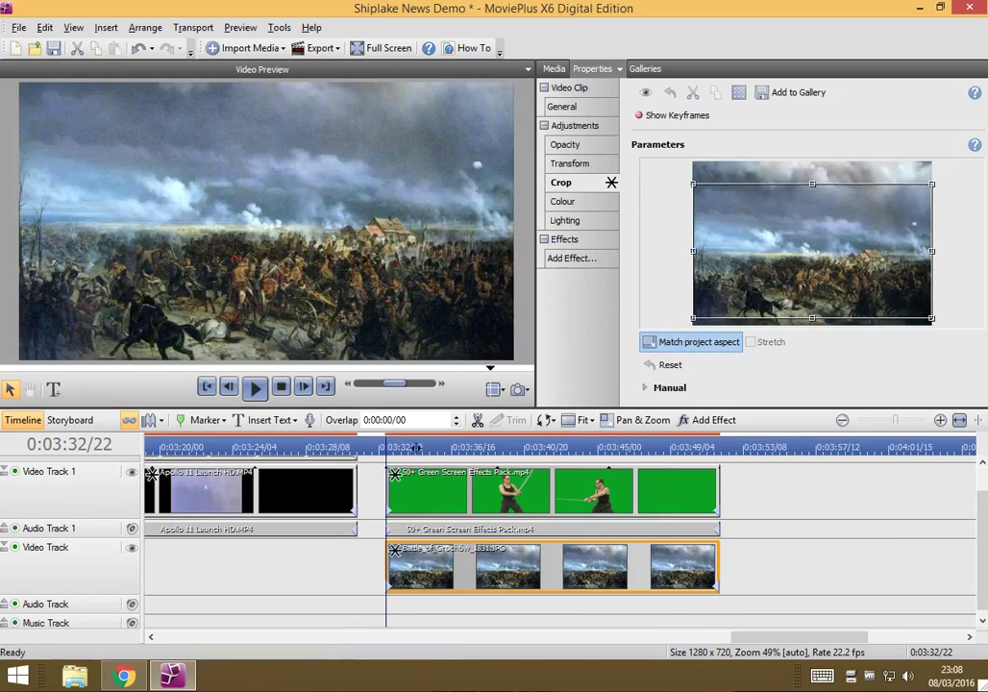
left_click(255, 386)
left_click(256, 390)
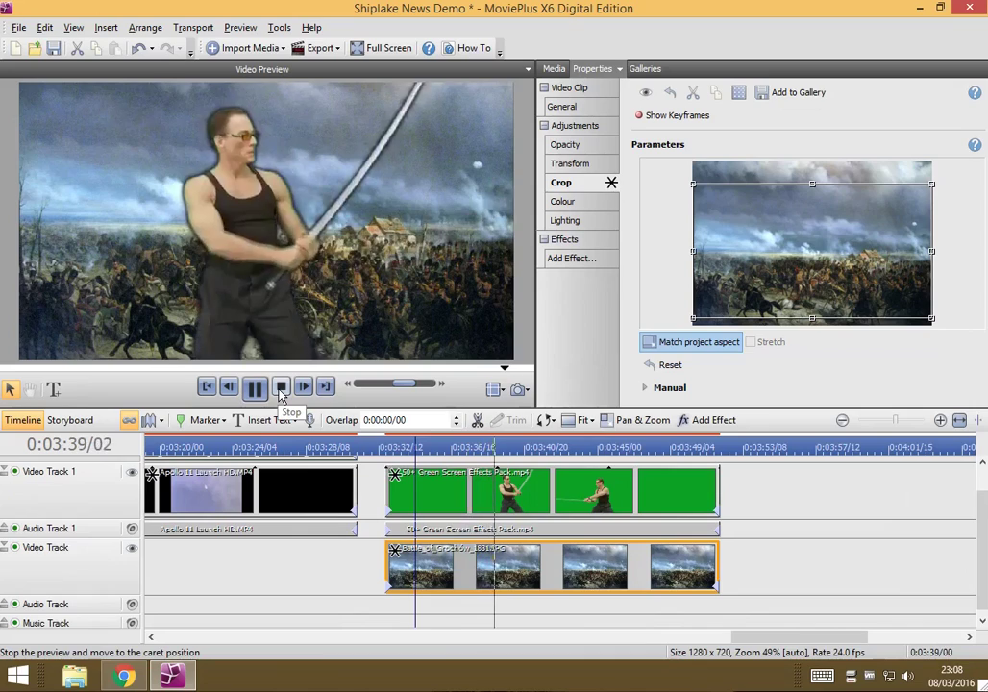
left_click(281, 387)
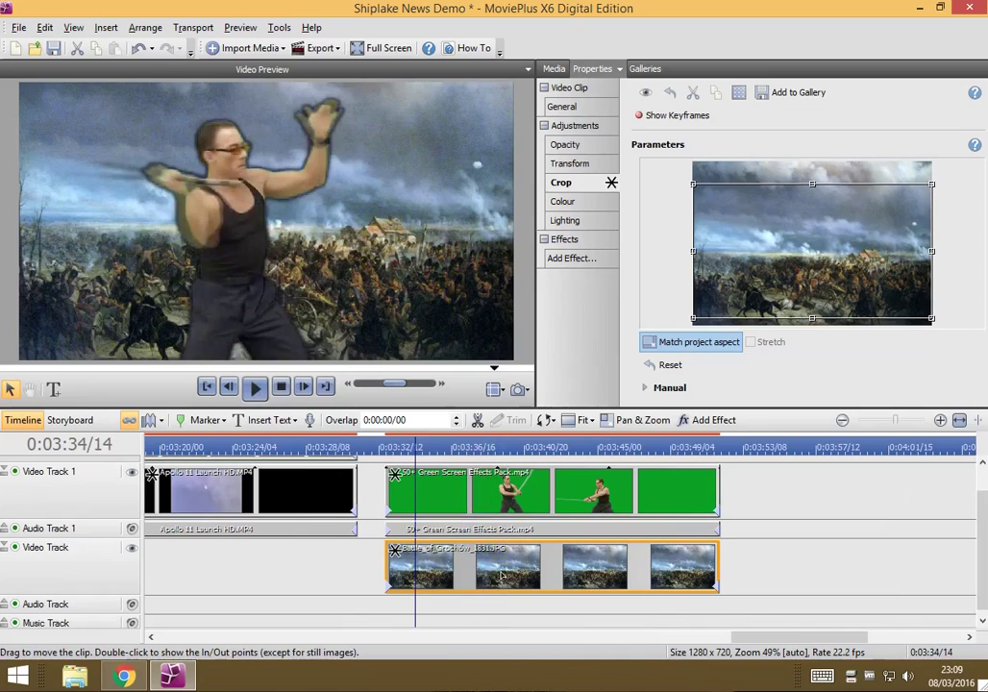
Replace the 'battle' image search with 'news background'.
left_click(123, 677)
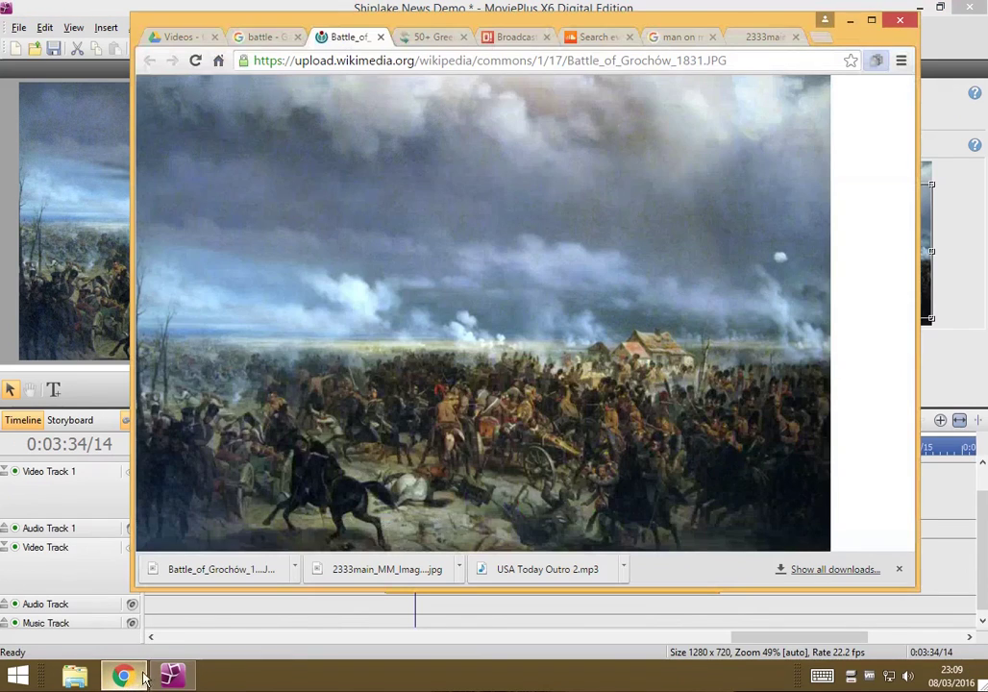
left_click(260, 38)
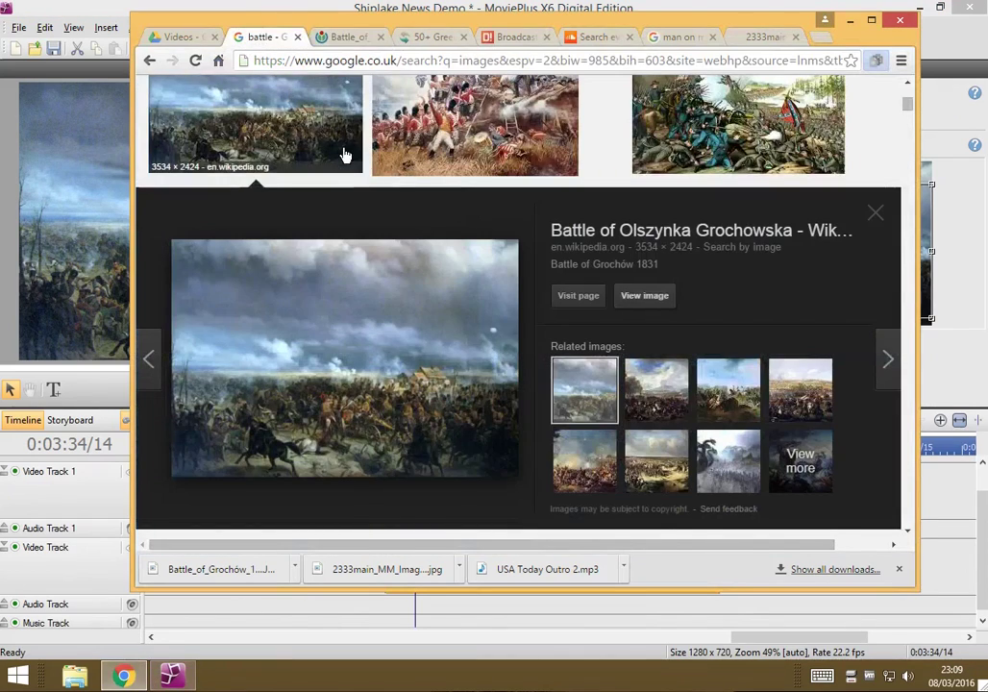
left_click(342, 154)
left_click(317, 108)
double_click(317, 105)
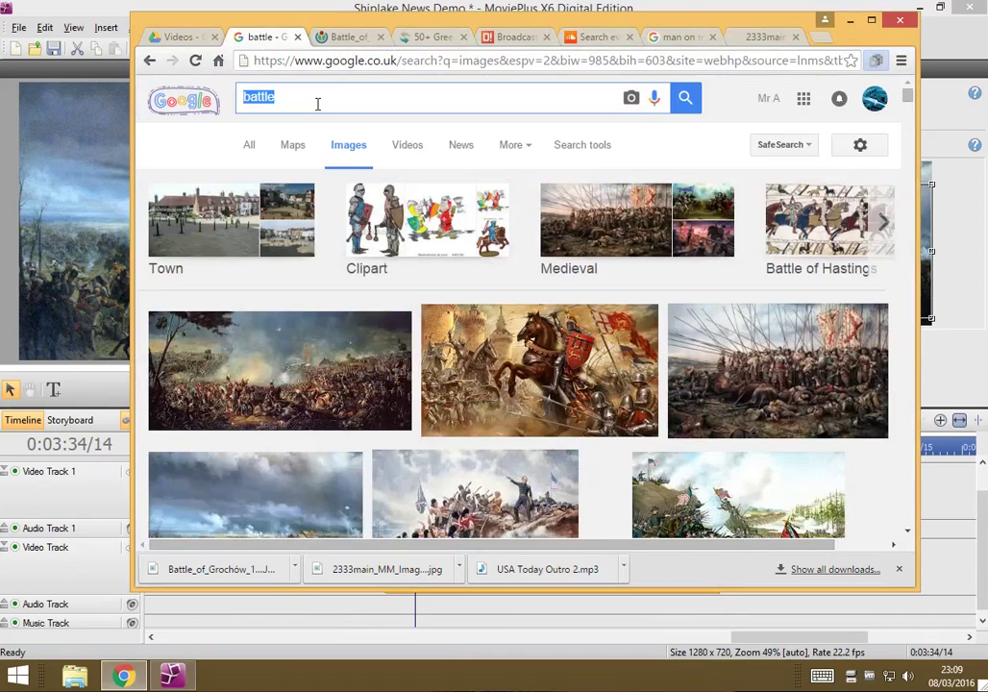
type("news background")
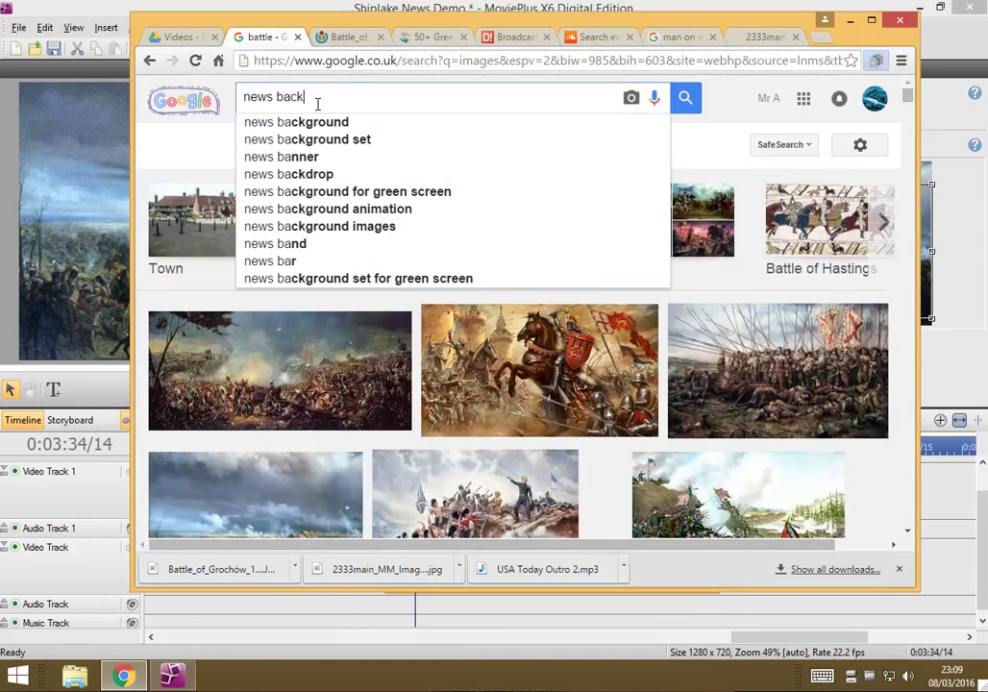
key("Return")
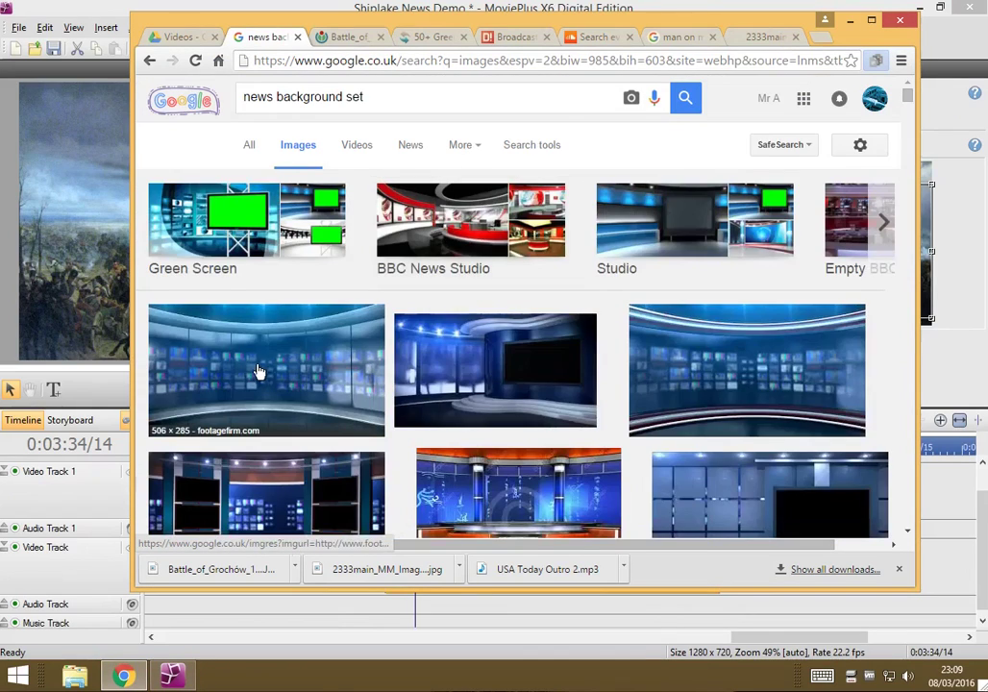
Open the first studio image at full size and copy it.
left_click(258, 371)
left_click(642, 294)
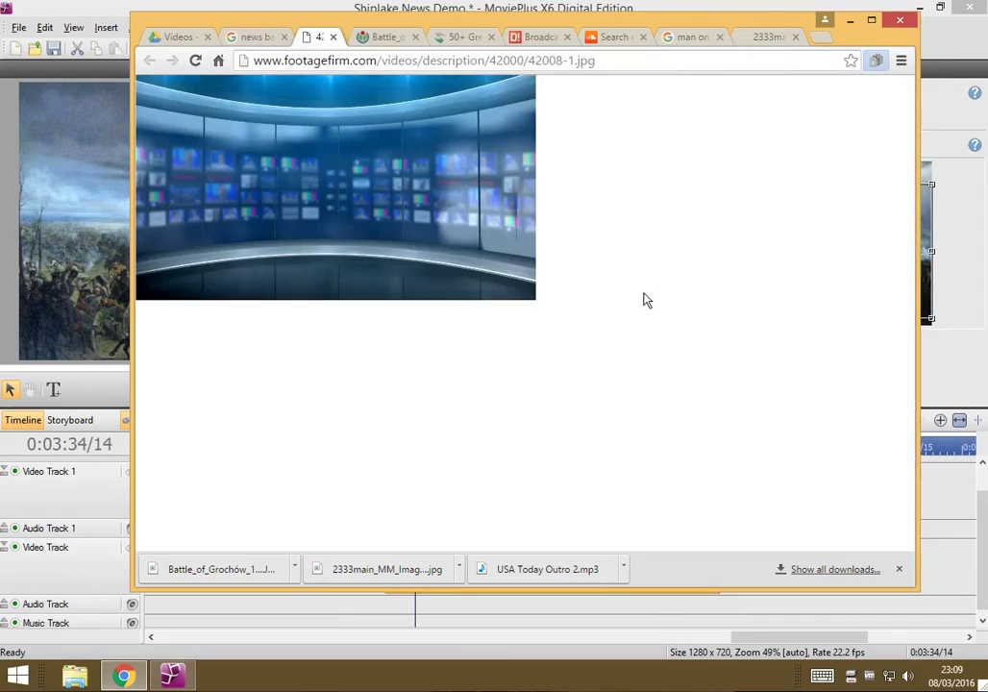
right_click(362, 193)
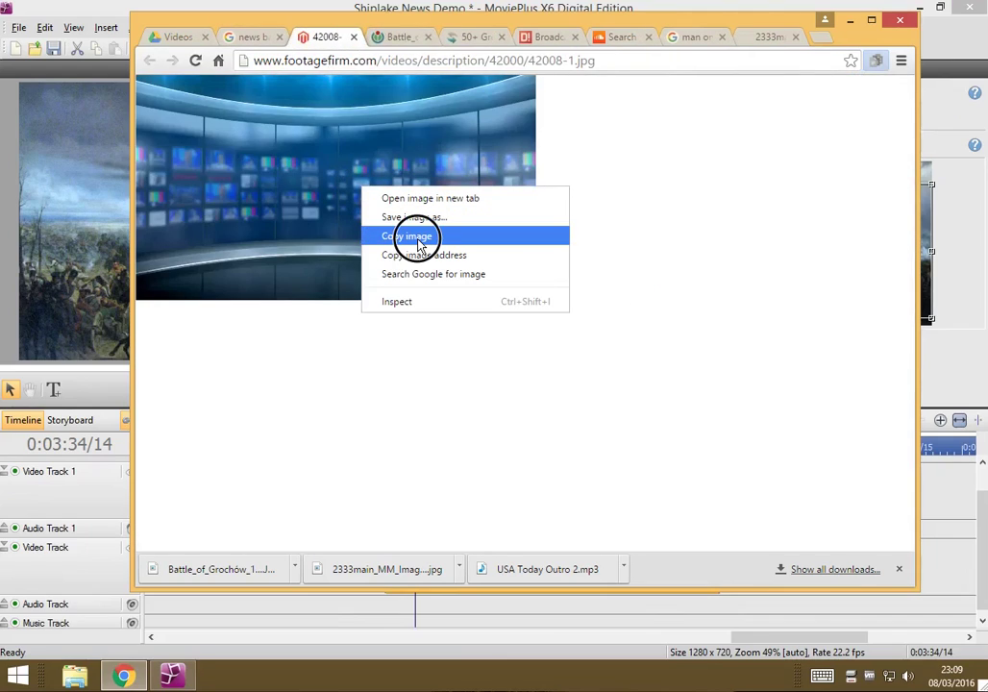
left_click(419, 243)
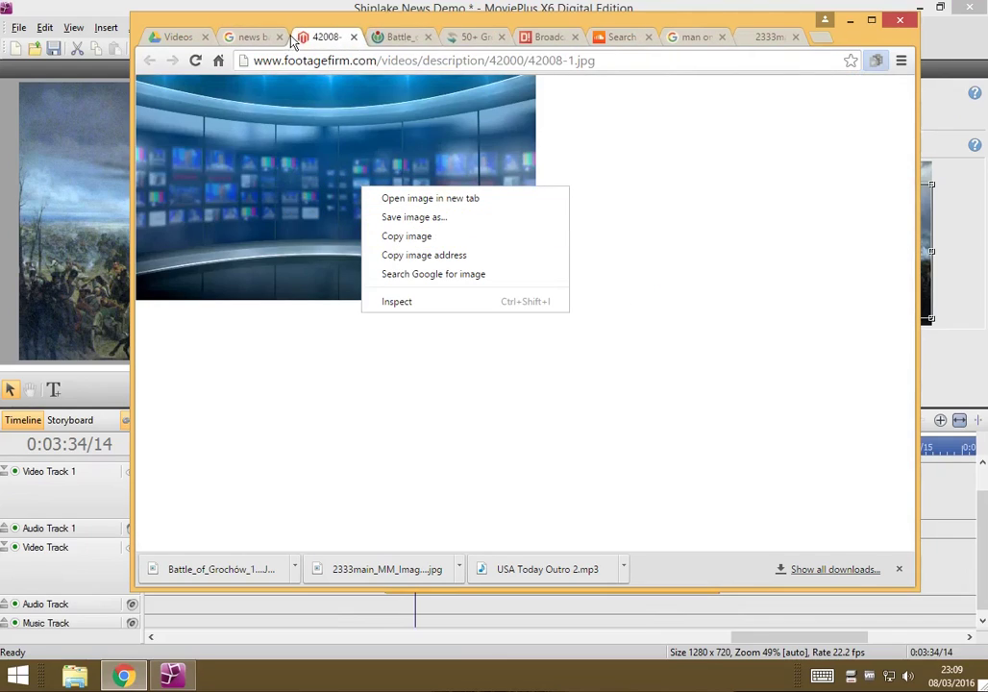
left_click(250, 37)
key("Escape")
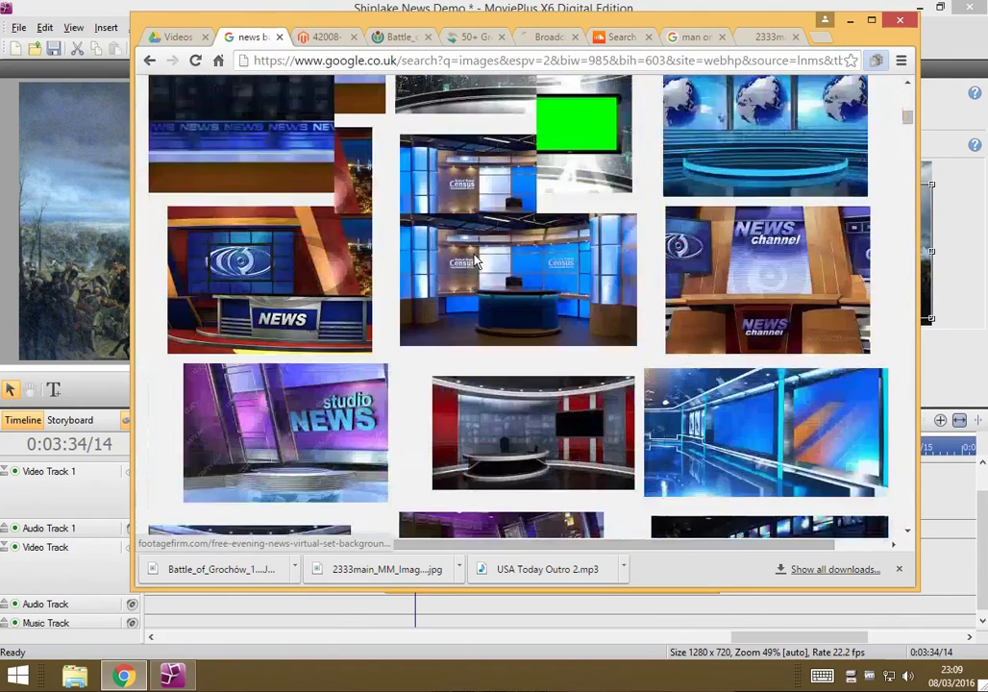
Filter the news background results to Large image size.
scroll(474, 260, "down", 2)
scroll(473, 260, "up", 2)
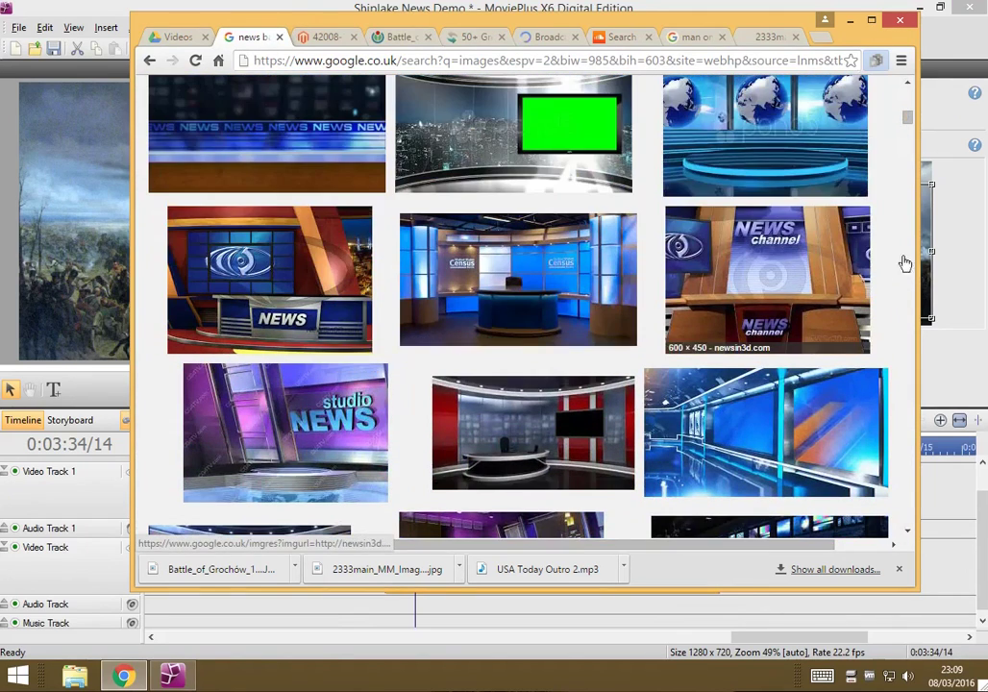
left_click_drag(906, 115, 905, 90)
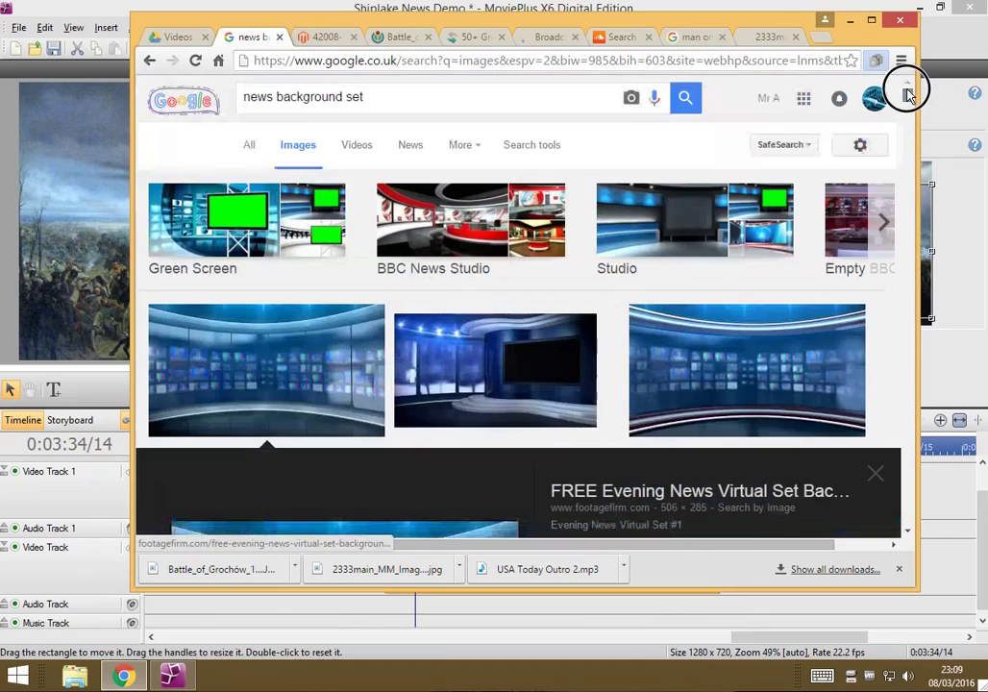
left_click(529, 146)
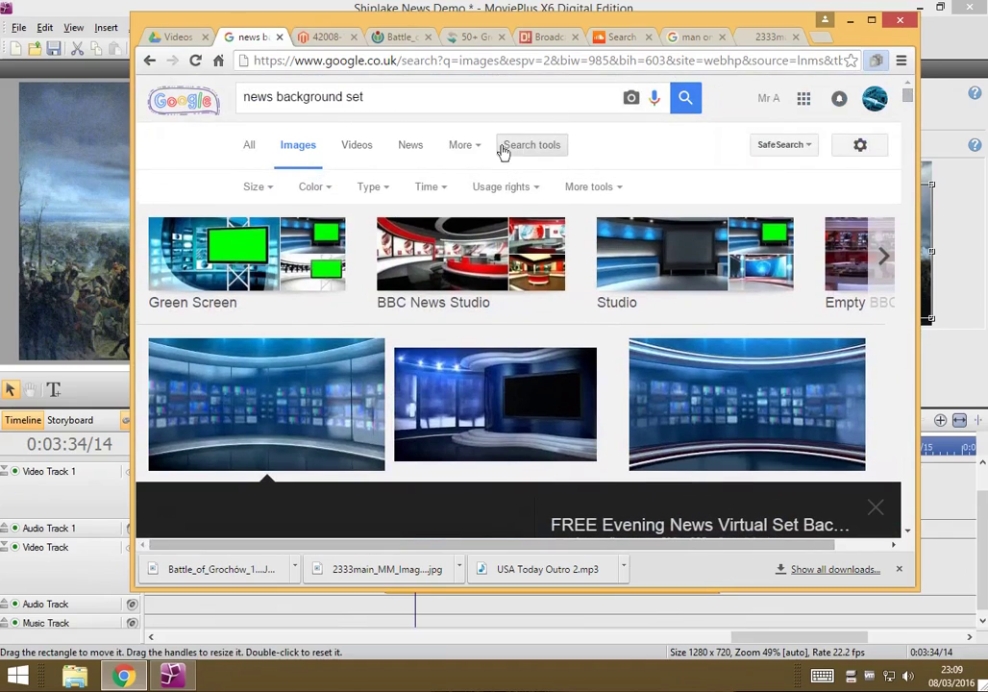
left_click(252, 187)
mouse_move(278, 304)
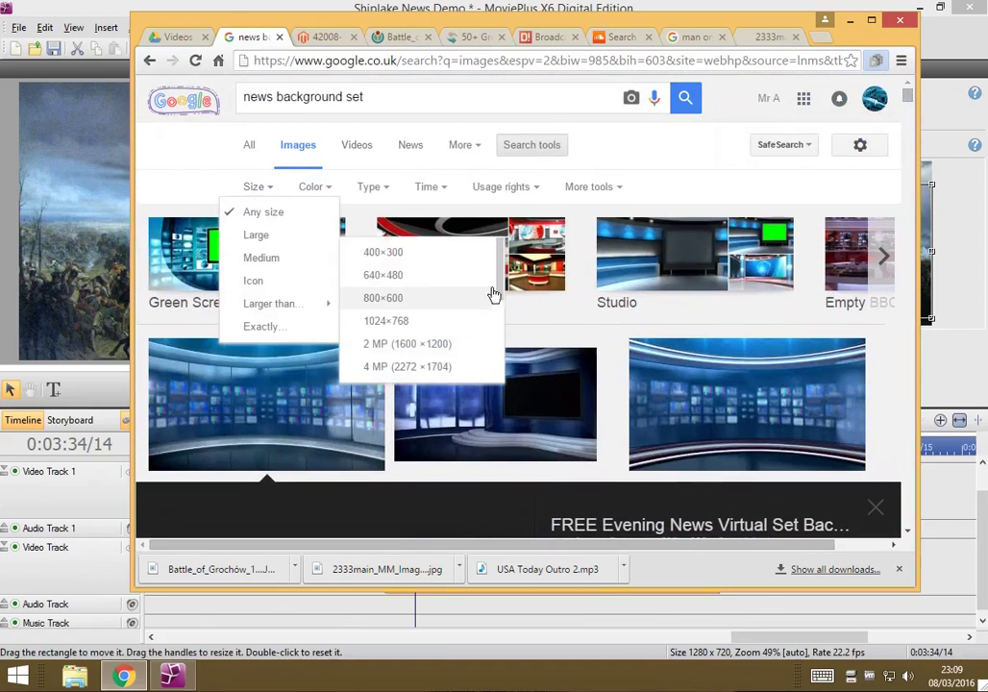
left_click(299, 241)
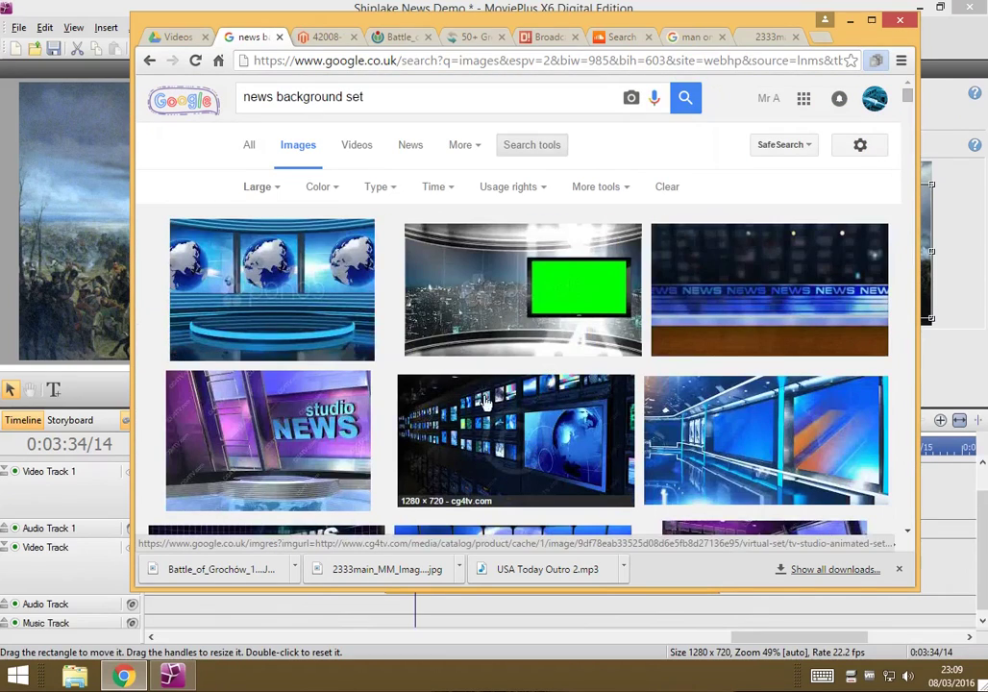
Save the full-size globe studio image as maxresdefault to Downloads.
left_click(327, 320)
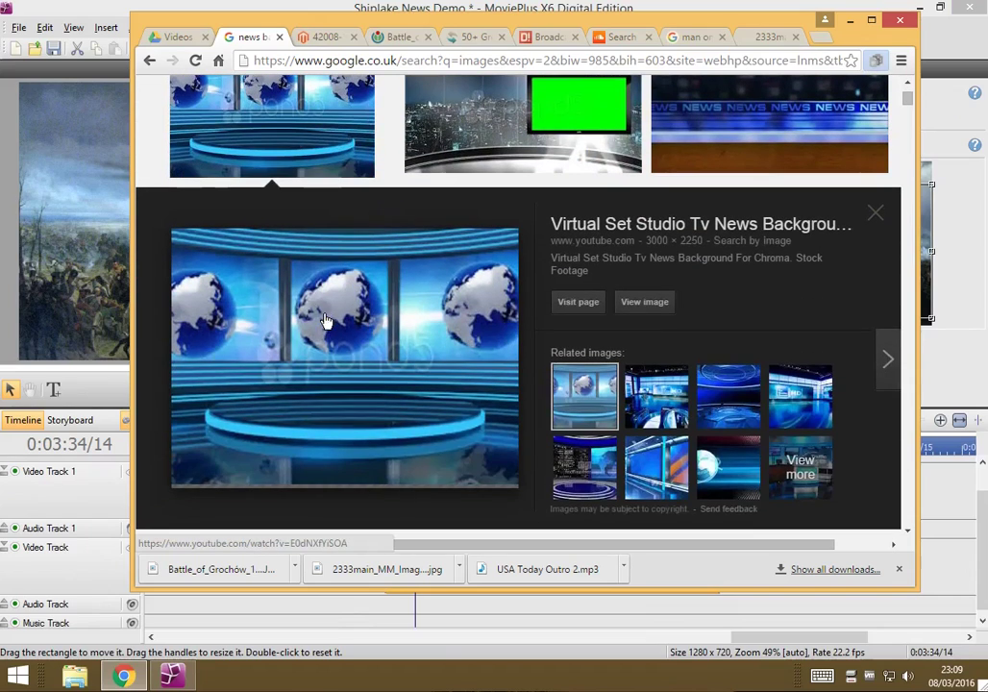
left_click(644, 302)
right_click(364, 209)
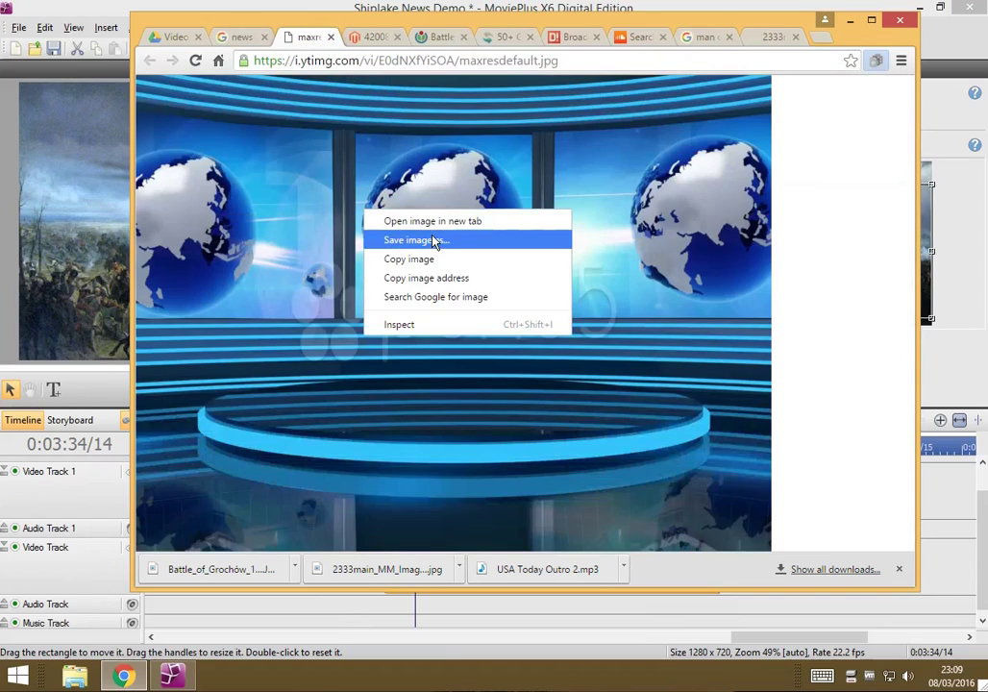
left_click(436, 242)
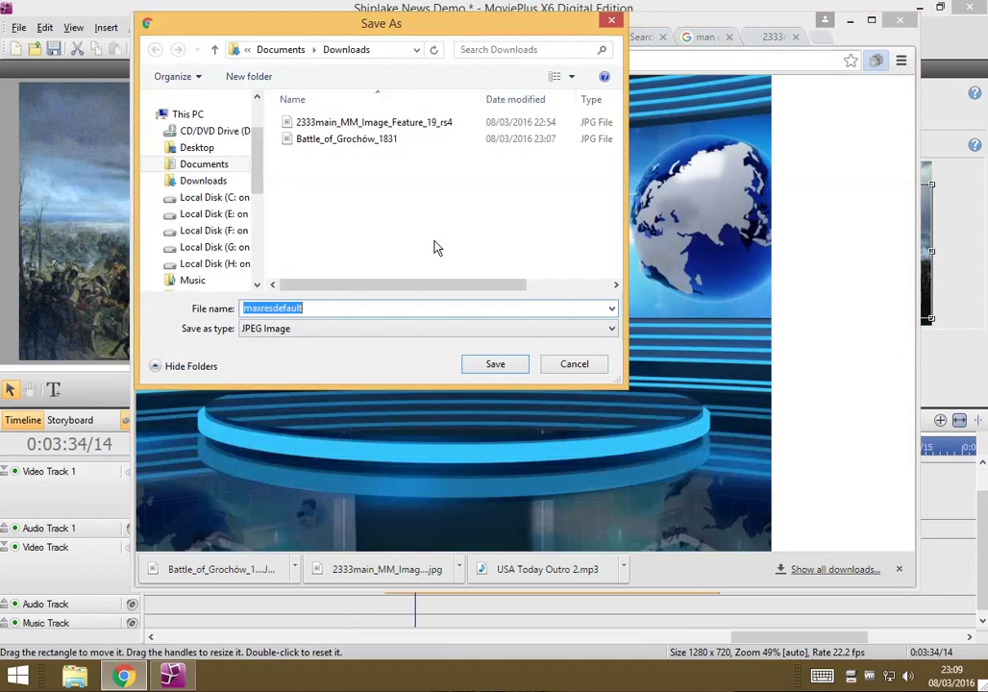
left_click(512, 370)
left_click(949, 368)
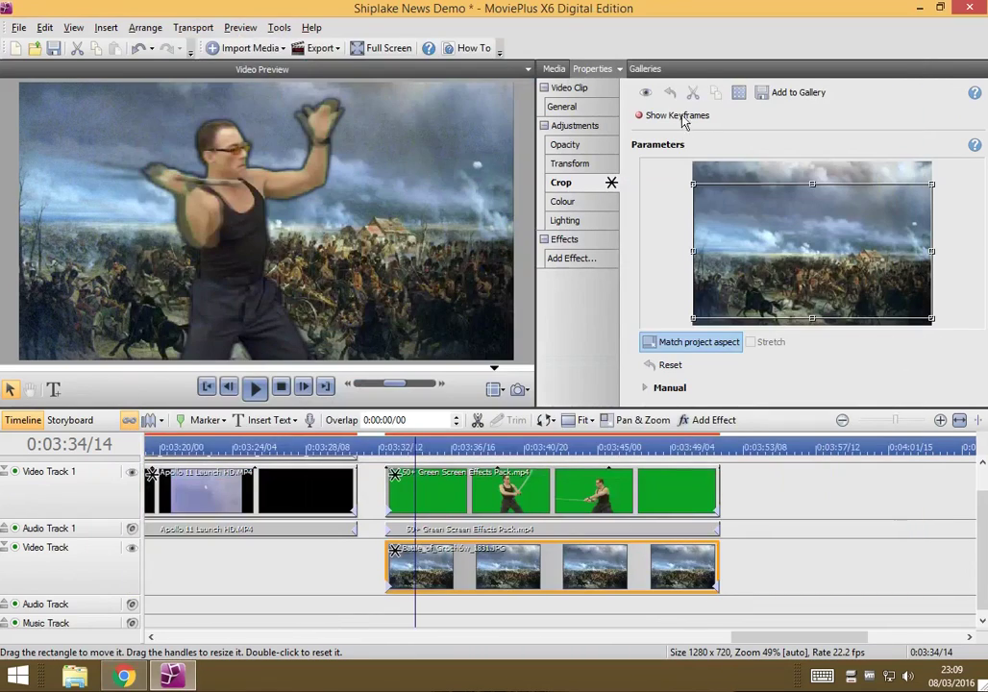
Import maxresdefault from Downloads through Media > Import Media > Import.
left_click(555, 68)
left_click(661, 97)
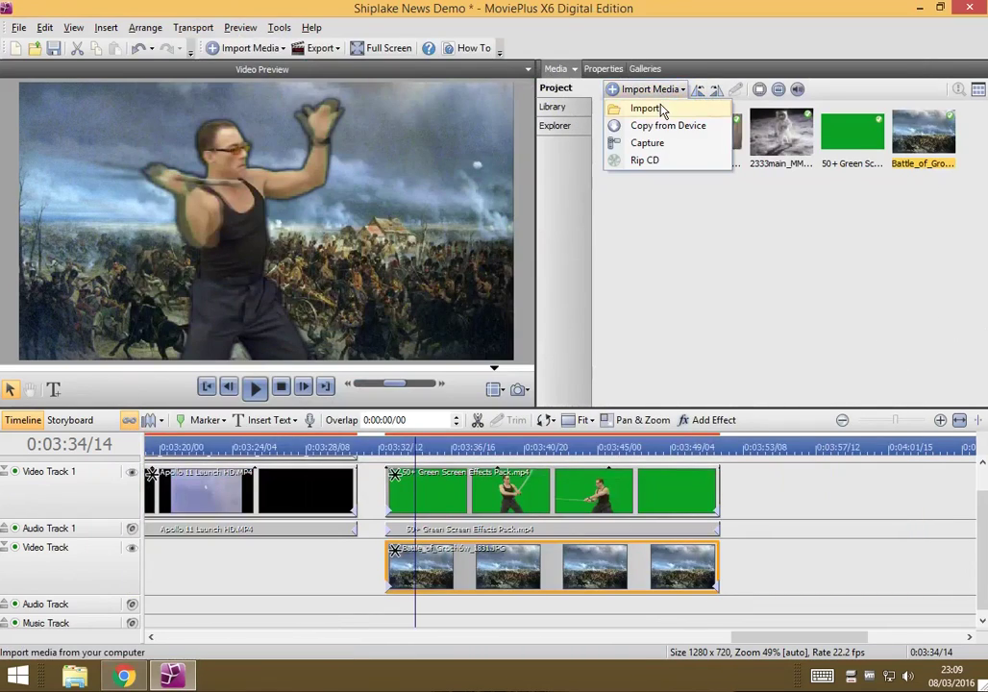
left_click(655, 108)
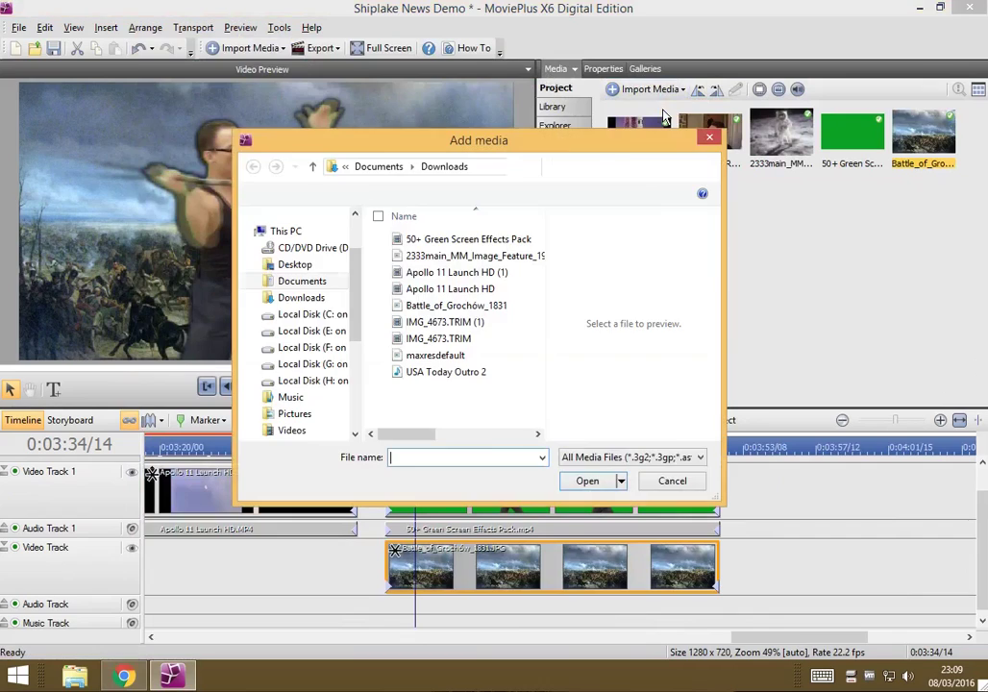
left_click(449, 356)
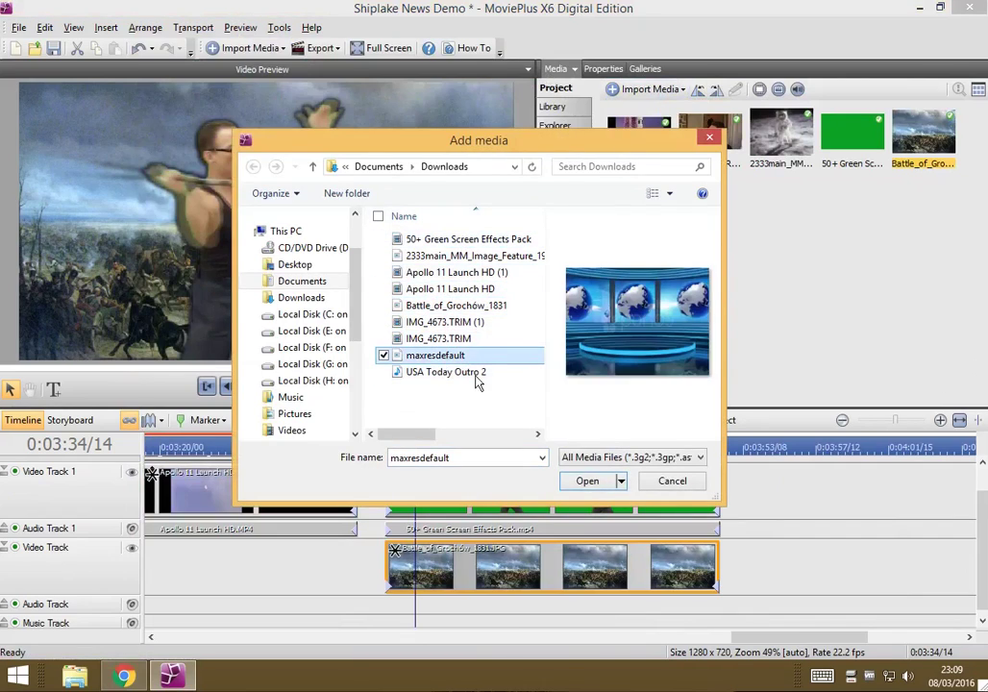
left_click(585, 481)
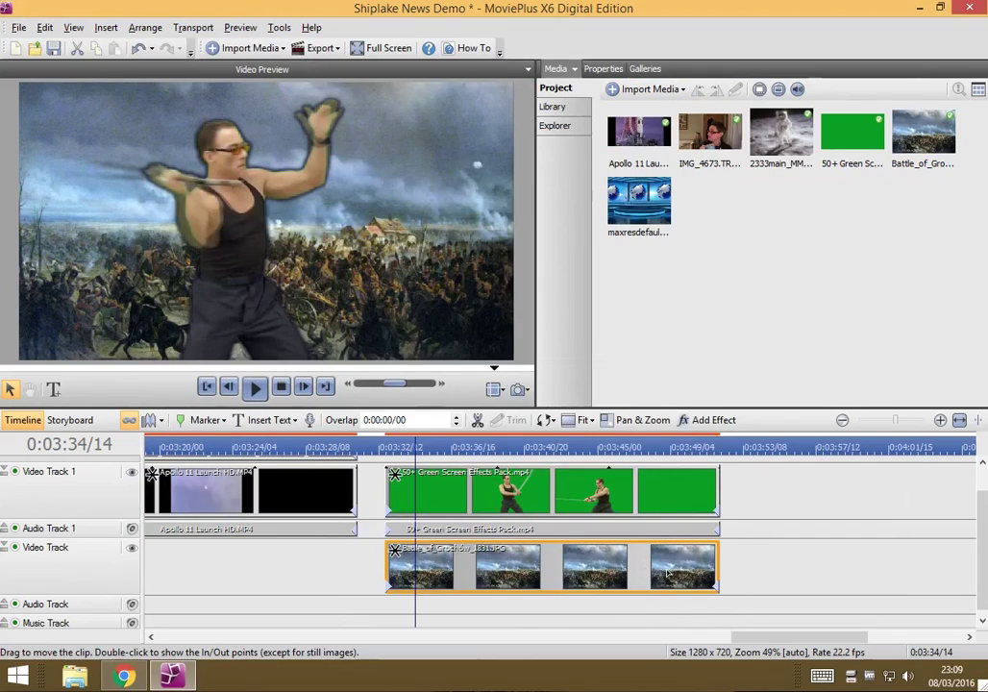
Delete the battle clip and place maxresdefault on the lower track, stretched to 0:00:19/09.
key("Delete")
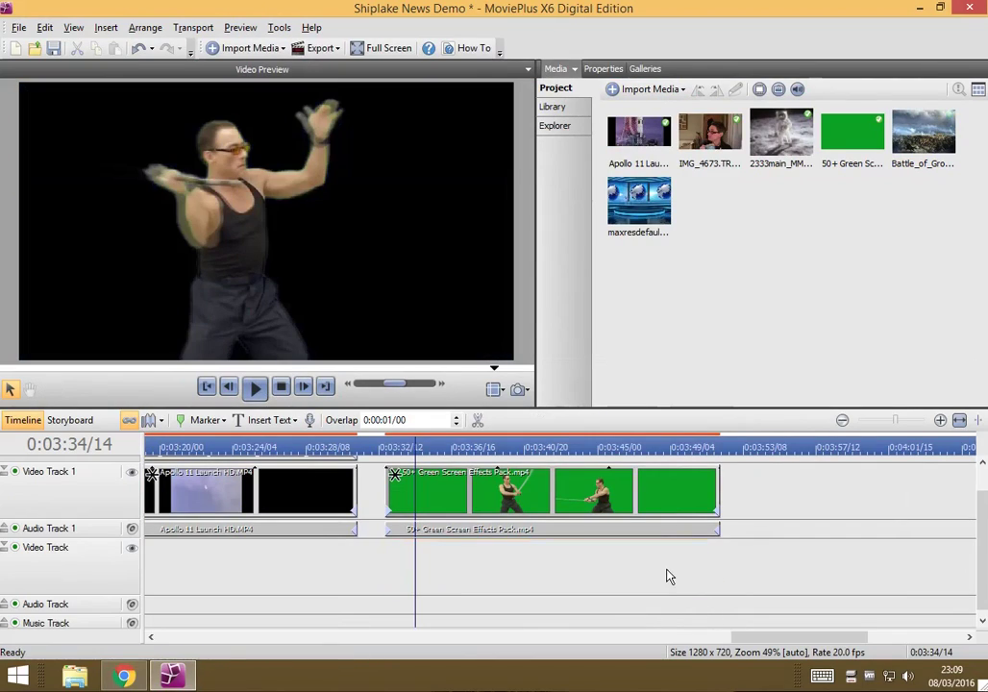
left_click_drag(639, 203, 408, 569)
left_click_drag(474, 567, 723, 567)
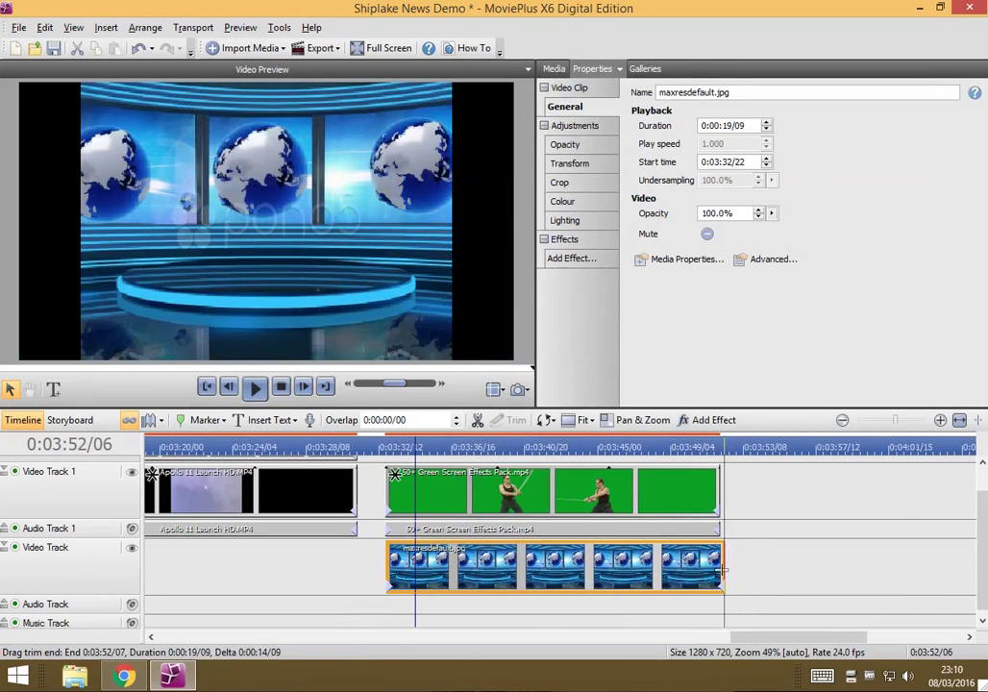
Crop the studio image clip to match the project aspect.
left_click(600, 184)
left_click(624, 577)
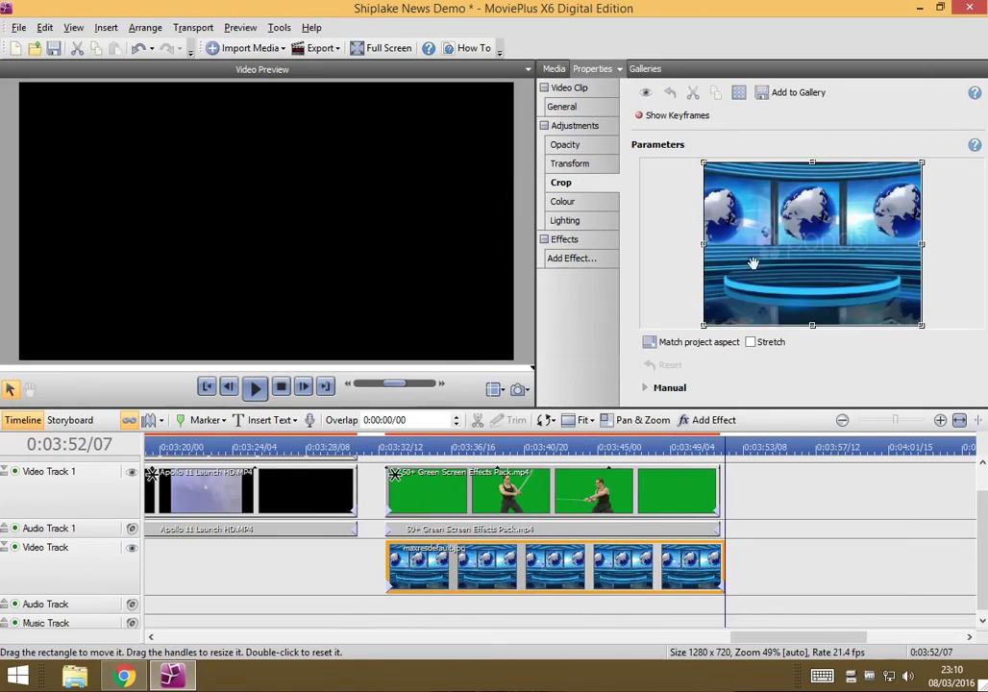
left_click(701, 350)
left_click(584, 442)
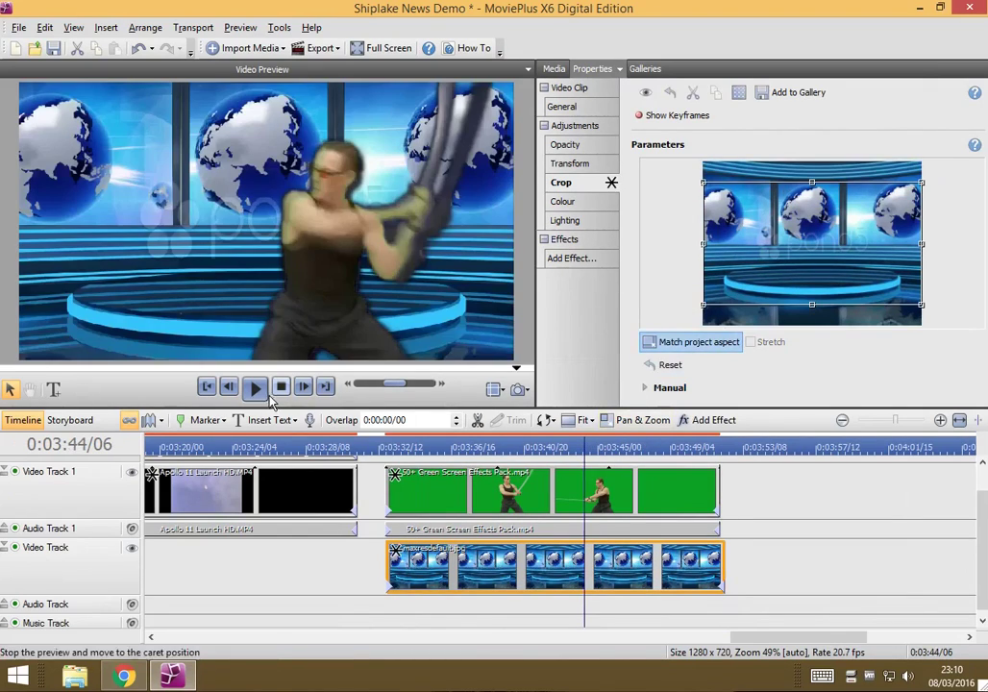
left_click(414, 448)
left_click(254, 385)
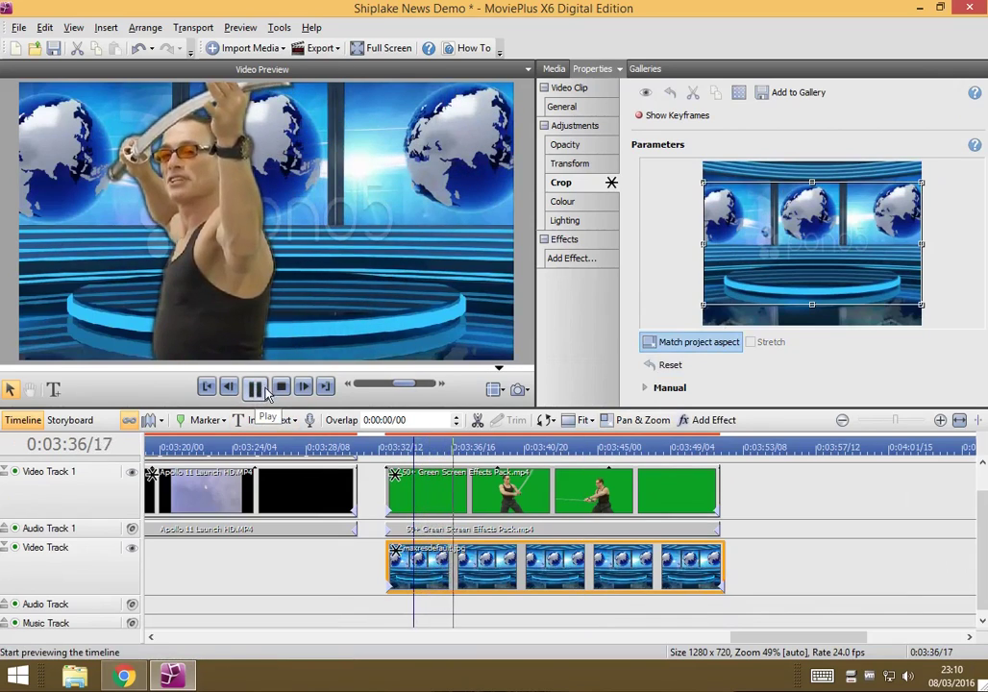
left_click(281, 386)
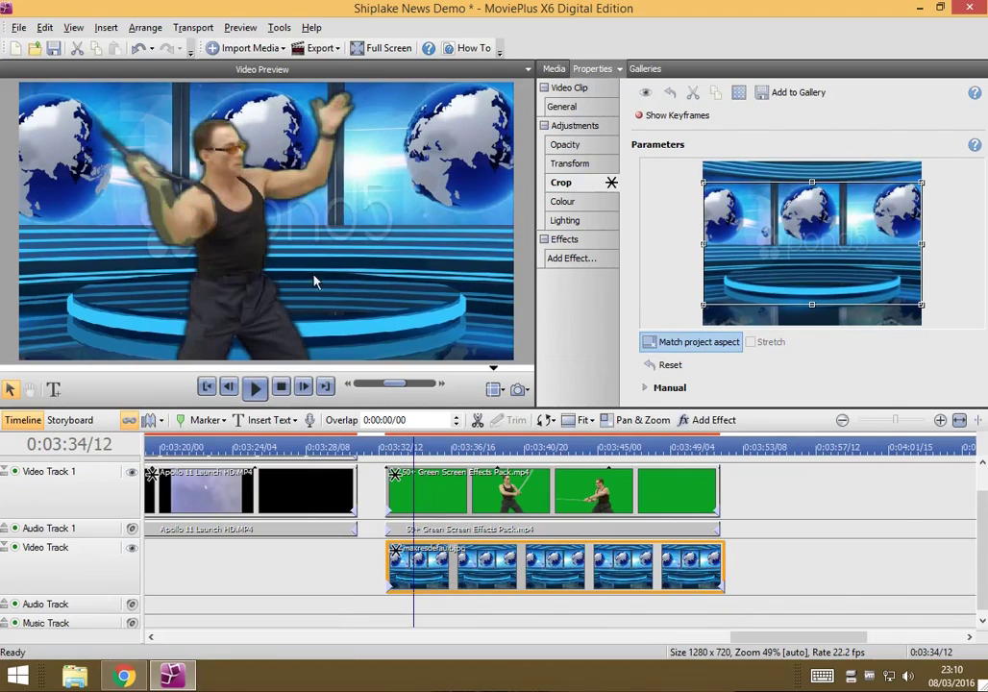